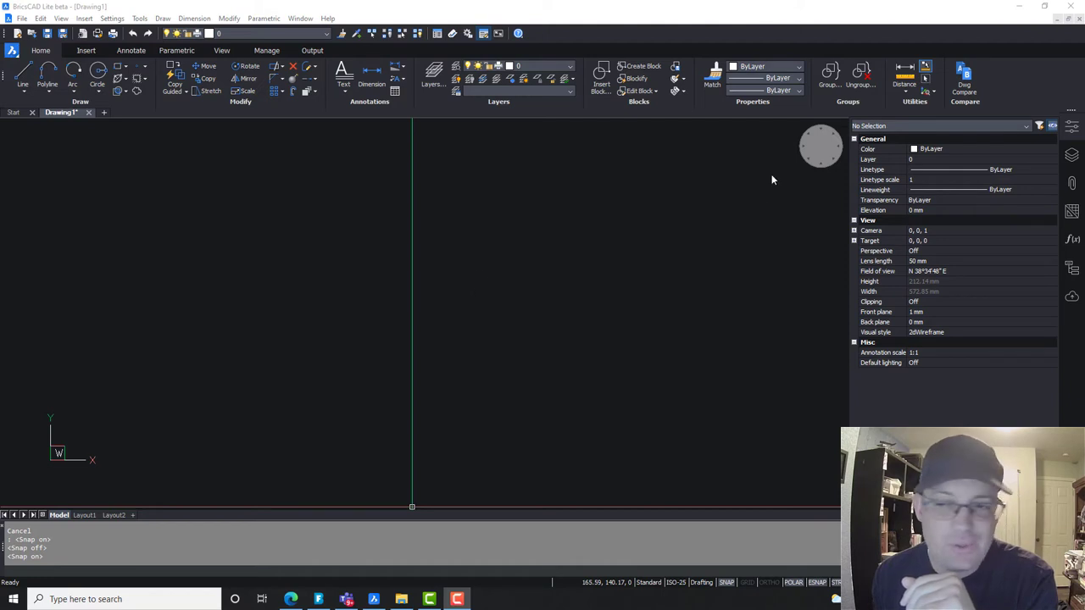
After an empty selection window, toggle grid snap off and back on.
{"action": "left_click", "coordinate": [634, 301]}
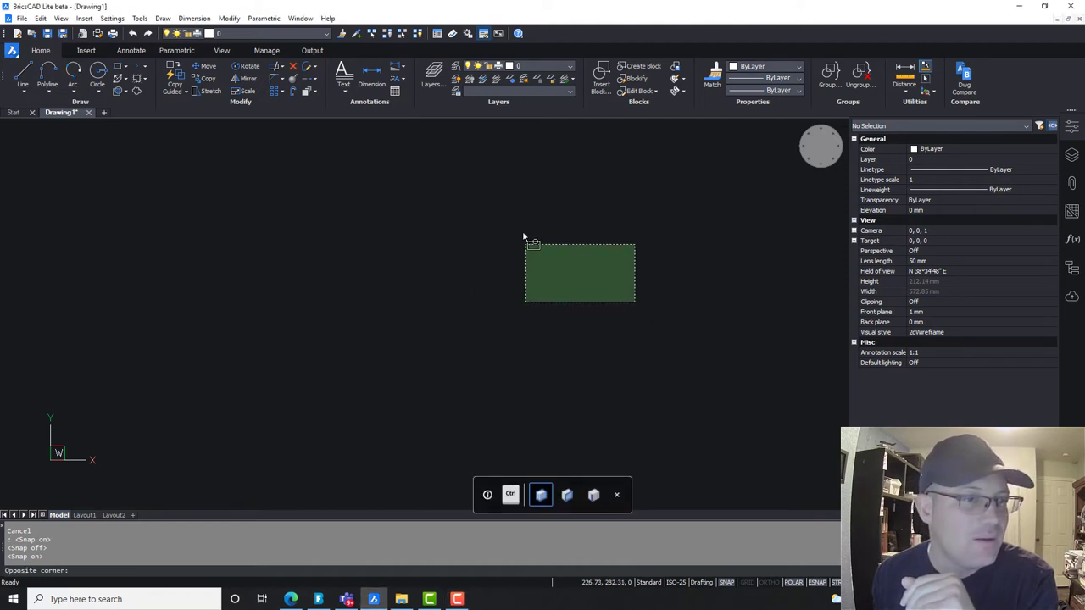
{"action": "left_click", "coordinate": [526, 240]}
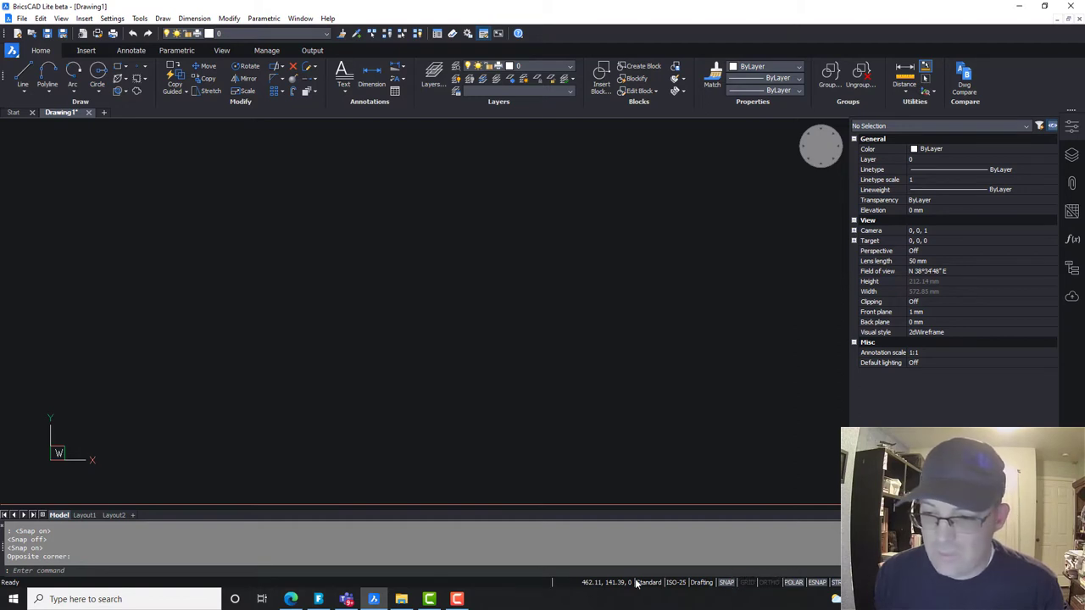
{"action": "right_click", "coordinate": [726, 586]}
{"action": "left_click", "coordinate": [729, 580]}
{"action": "left_click", "coordinate": [727, 586]}
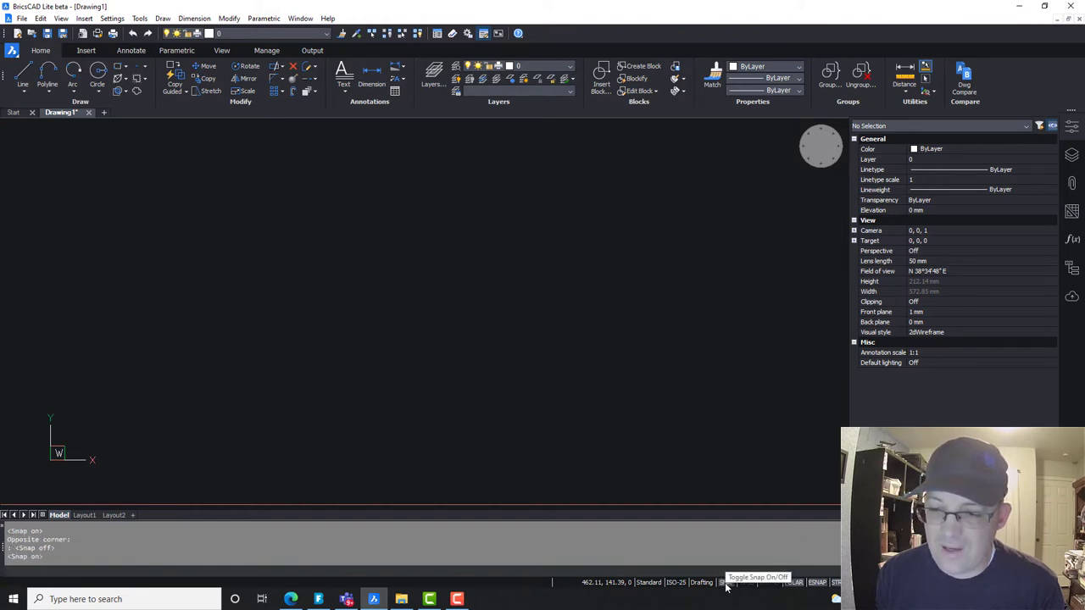
Open the snap and grid settings and scroll through the Snap/Grid options (snap unit 10, 10).
{"action": "right_click", "coordinate": [726, 586]}
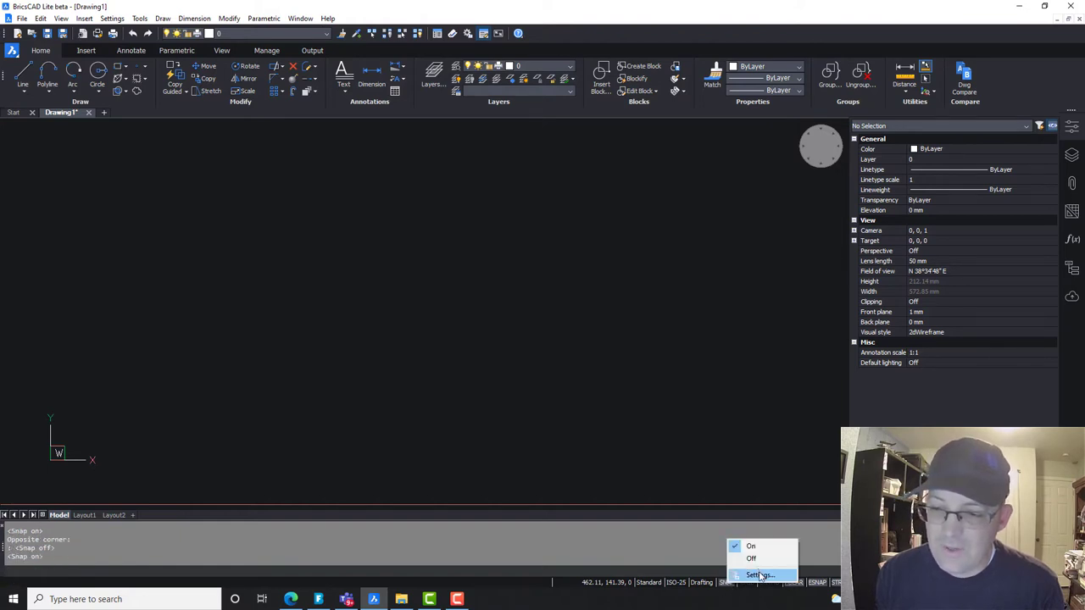
{"action": "left_click", "coordinate": [759, 579]}
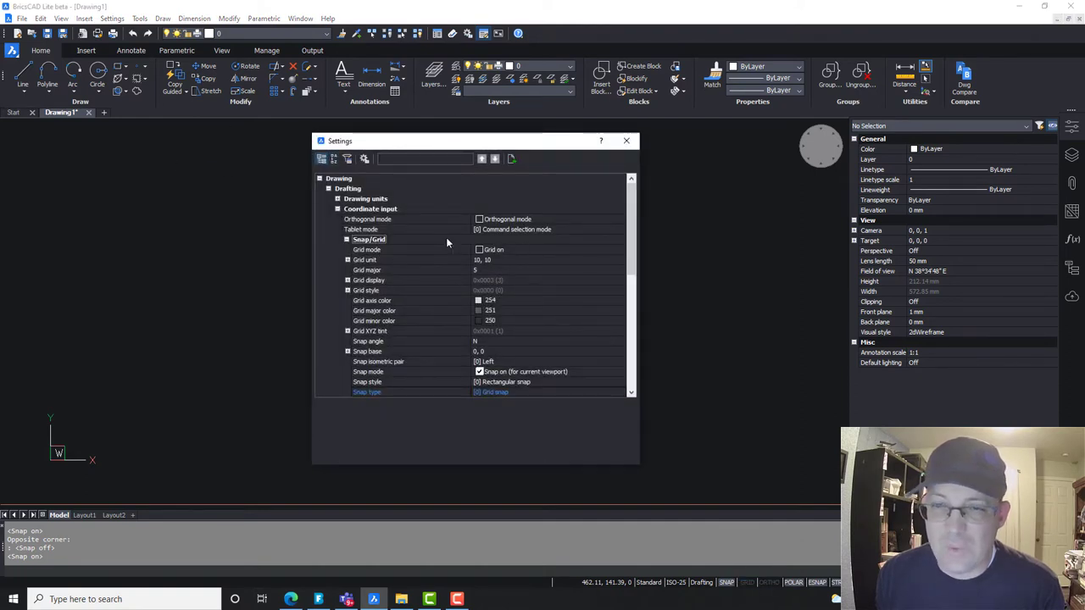
{"action": "scroll", "coordinate": [457, 254], "scroll_direction": "down", "scroll_amount": 1}
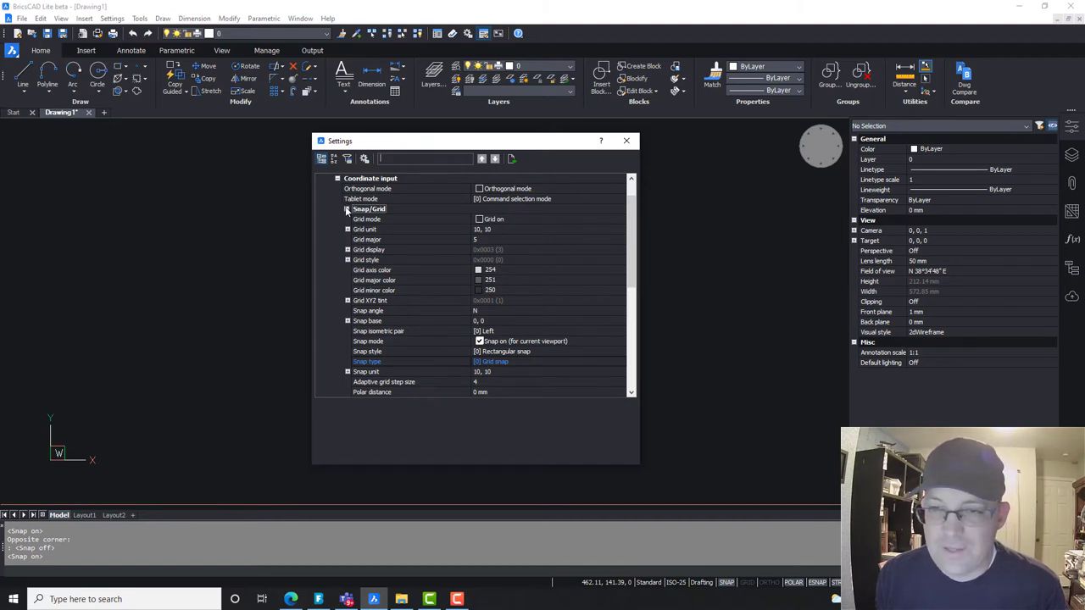
{"action": "scroll", "coordinate": [409, 247], "scroll_direction": "down", "scroll_amount": 1}
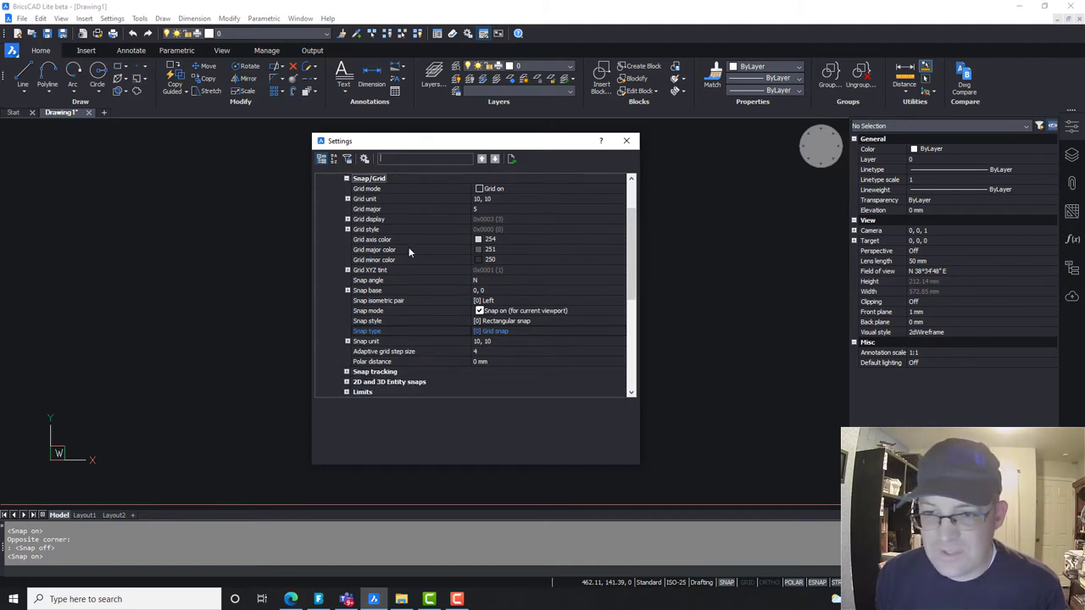
{"action": "scroll", "coordinate": [424, 277], "scroll_direction": "down", "scroll_amount": 2}
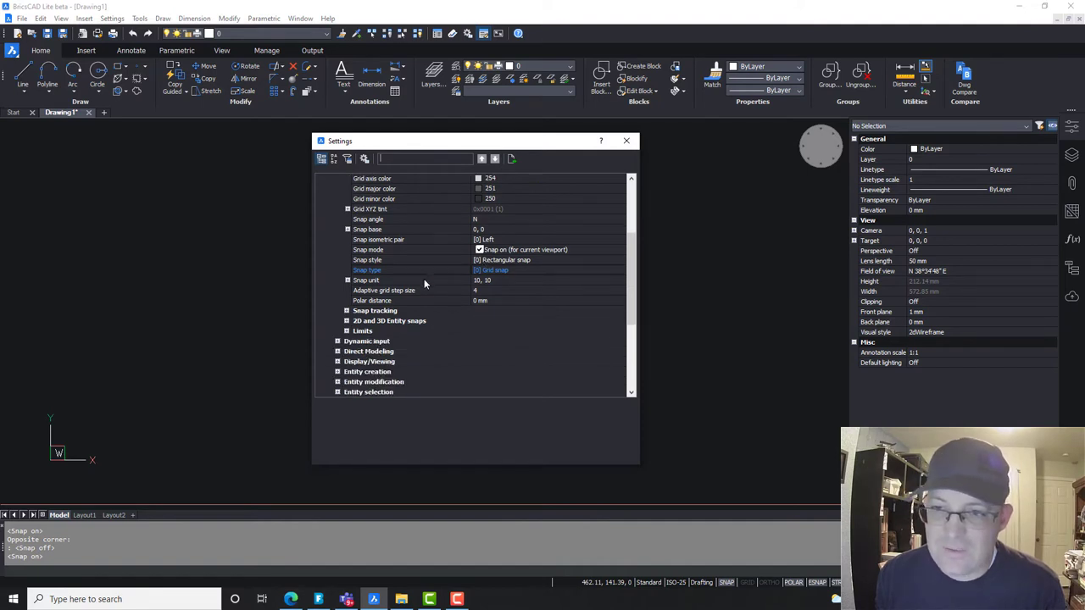
{"action": "scroll", "coordinate": [424, 284], "scroll_direction": "down", "scroll_amount": 1}
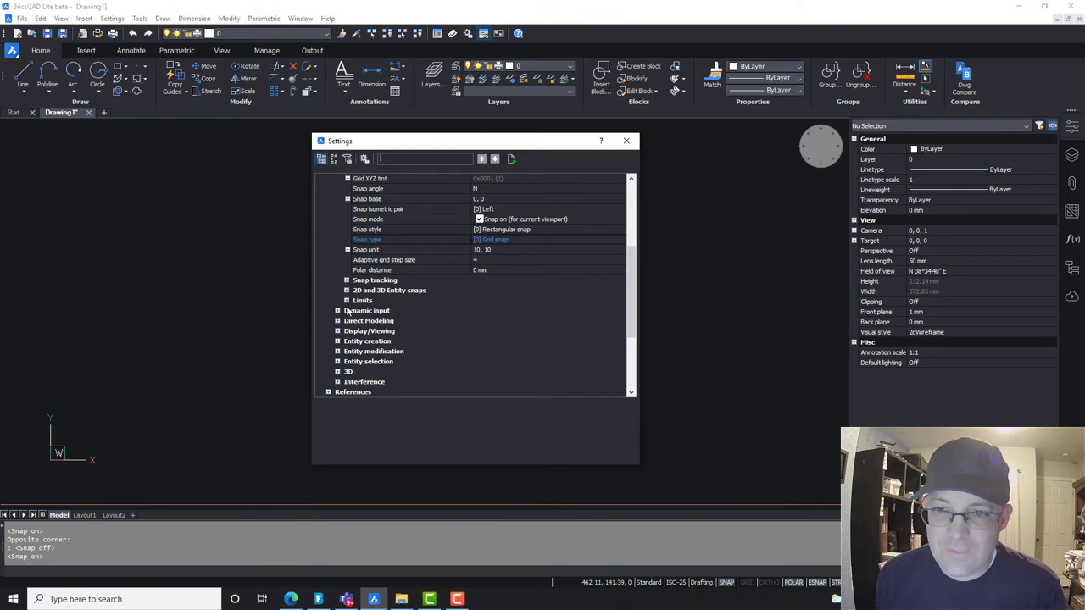
Expand Snap tracking to show polar angle 15, then reveal and collapse the Polar mode checkboxes.
{"action": "left_click", "coordinate": [346, 280]}
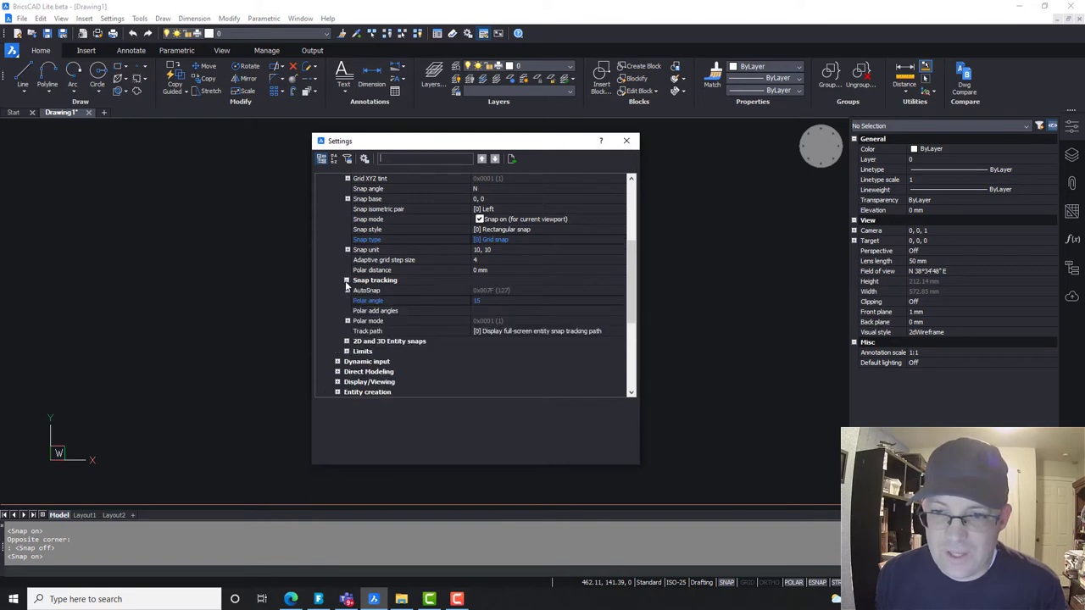
{"action": "scroll", "coordinate": [427, 293], "scroll_direction": "down", "scroll_amount": 1}
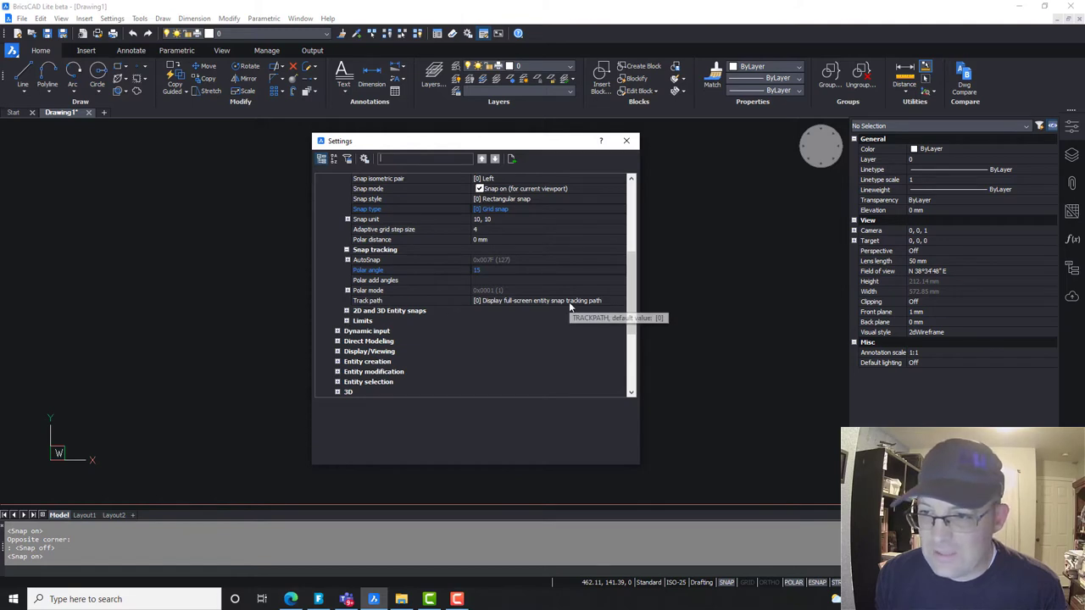
{"action": "left_click", "coordinate": [347, 290]}
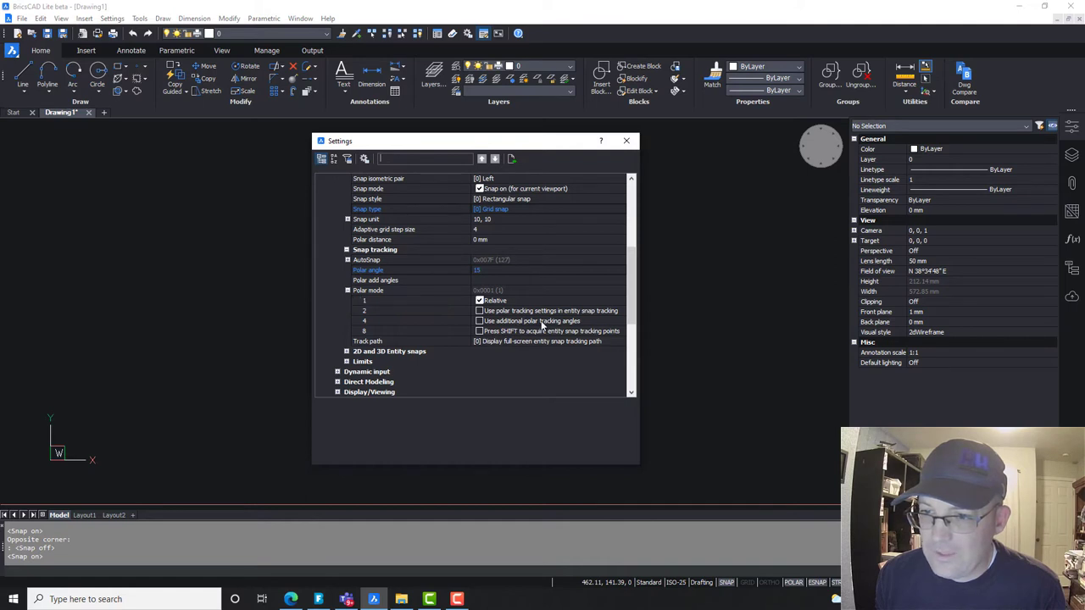
{"action": "left_click", "coordinate": [347, 290]}
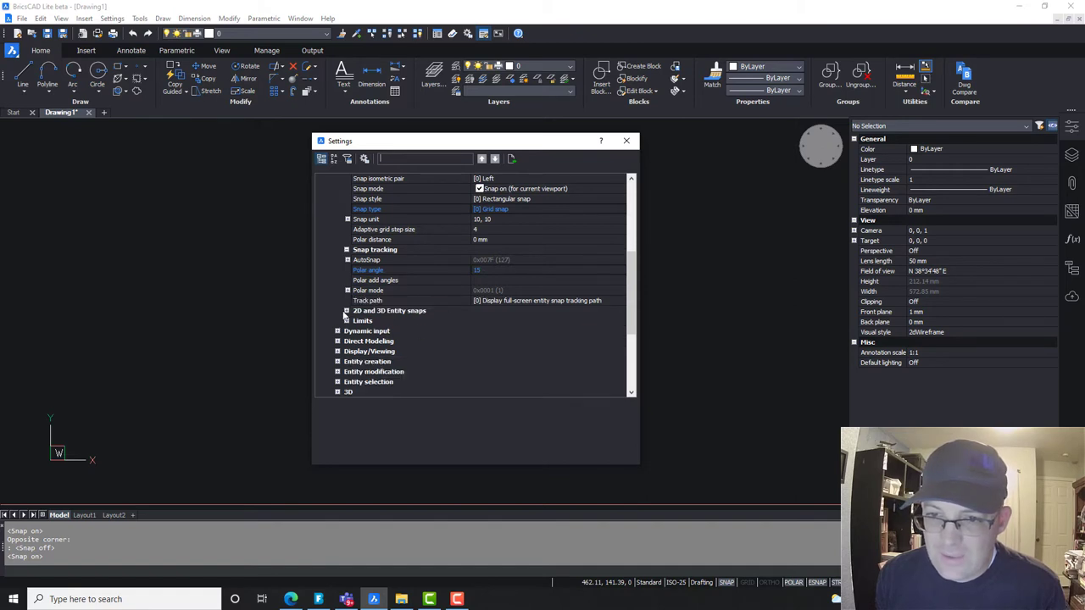
Expand 2D and 3D Entity snaps and switch Entity snap coordinates to 1, then back to 2.
{"action": "left_click", "coordinate": [346, 311]}
{"action": "scroll", "coordinate": [455, 317], "scroll_direction": "down", "scroll_amount": 3}
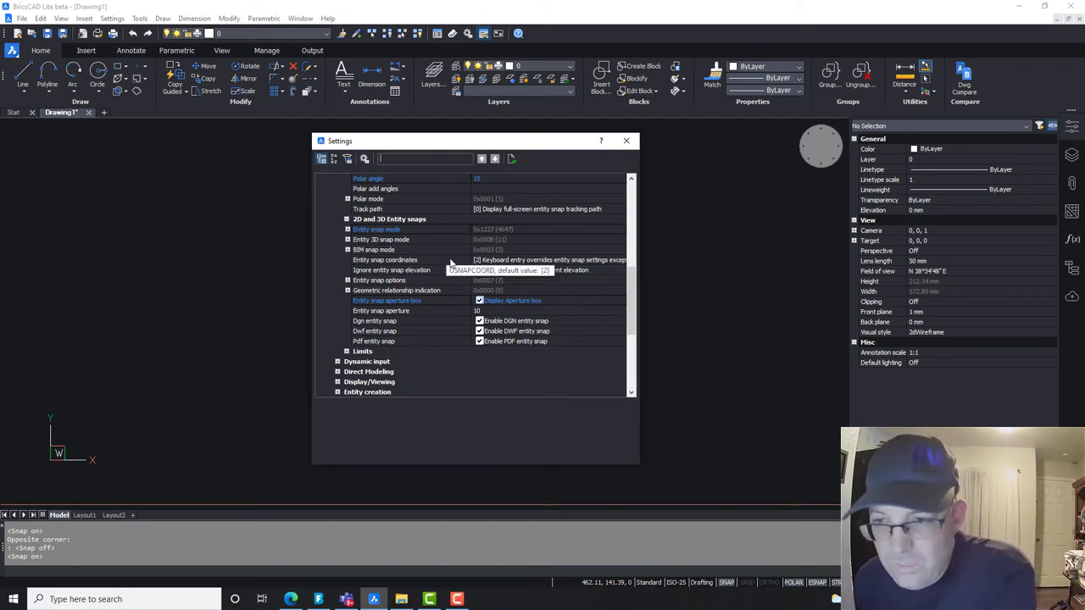
{"action": "left_click", "coordinate": [509, 261]}
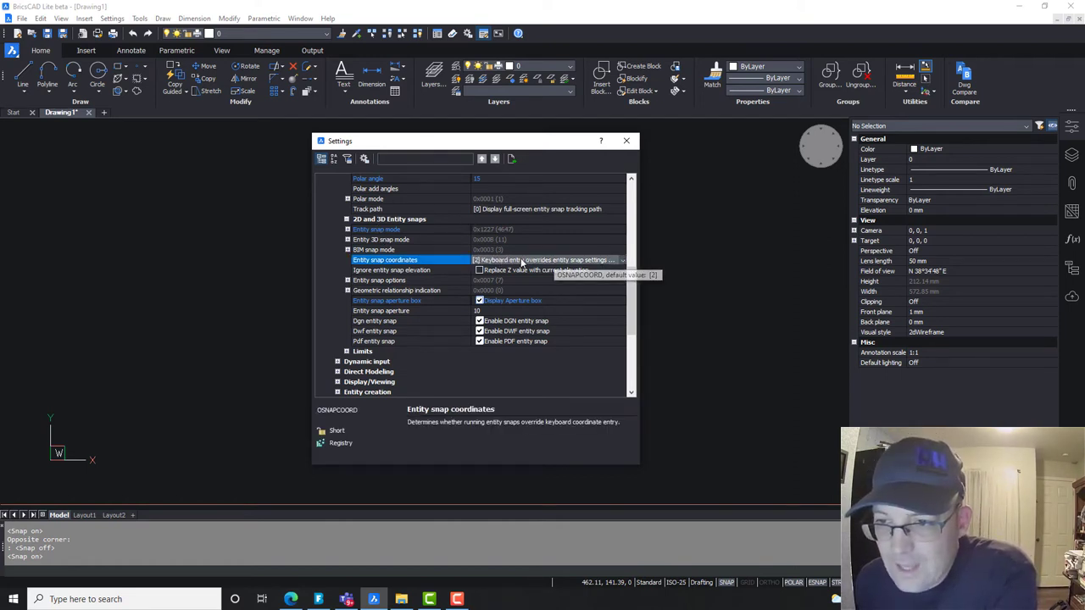
{"action": "left_click", "coordinate": [523, 261]}
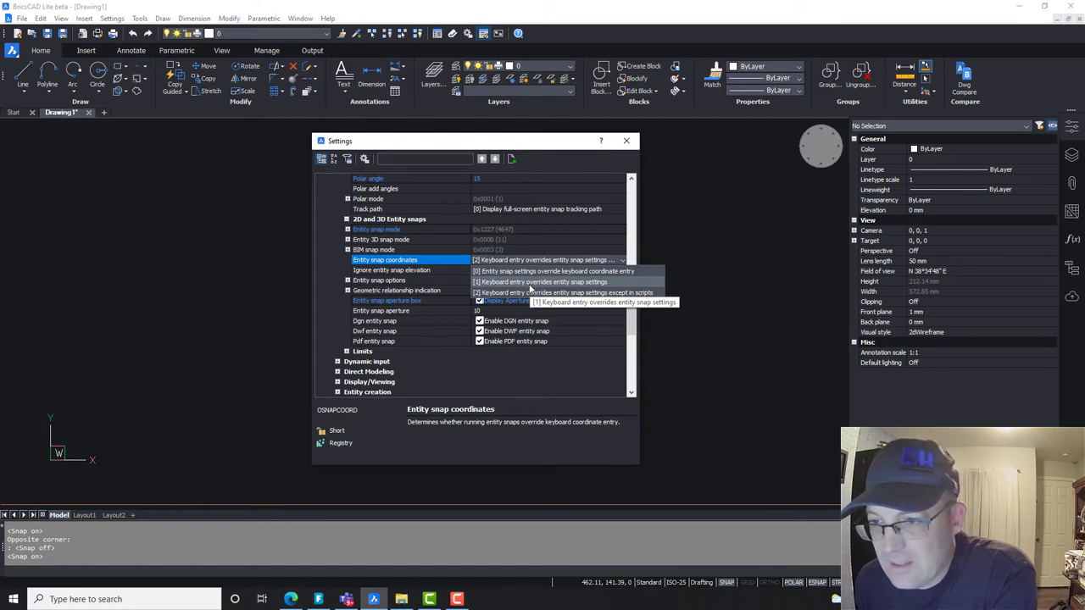
{"action": "left_click", "coordinate": [530, 283]}
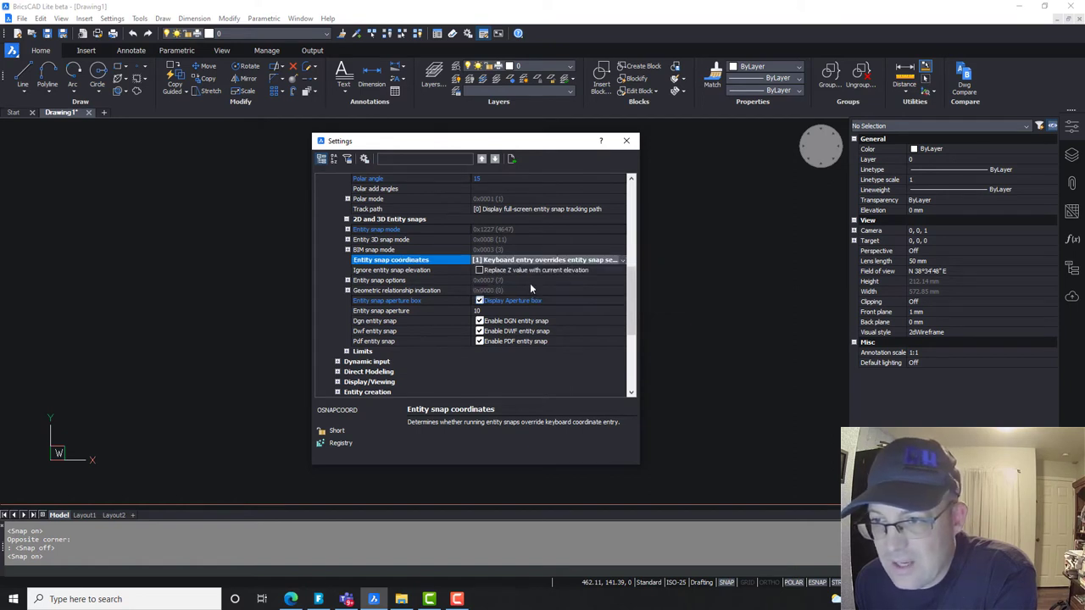
{"action": "left_click", "coordinate": [602, 260]}
{"action": "left_click", "coordinate": [576, 294]}
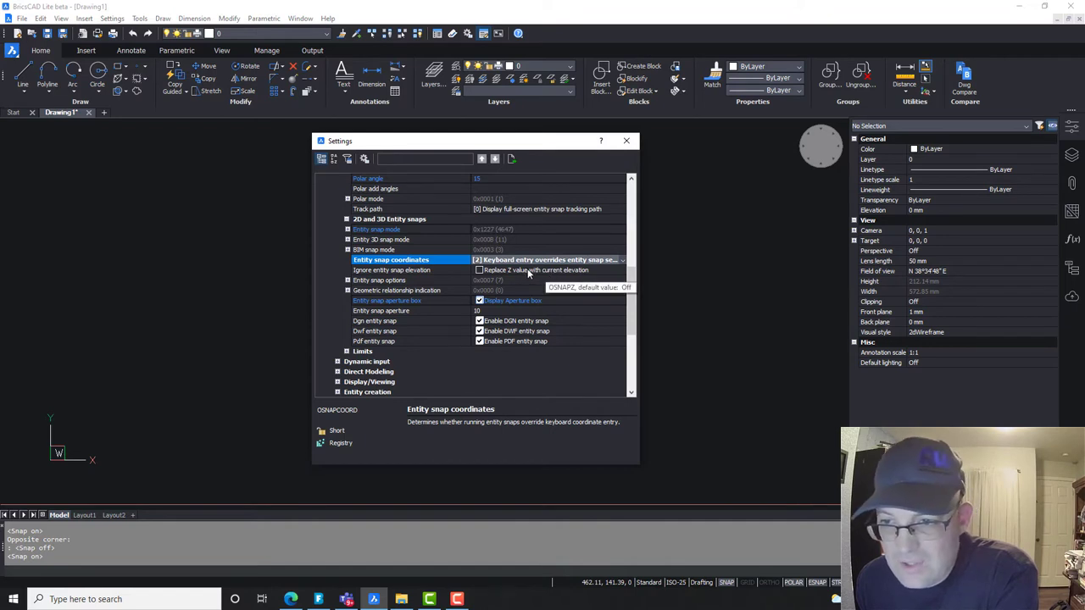
Expand Entity snap options and toggle Ignore hatches off and on twice, leaving value 7.
{"action": "left_click", "coordinate": [347, 281]}
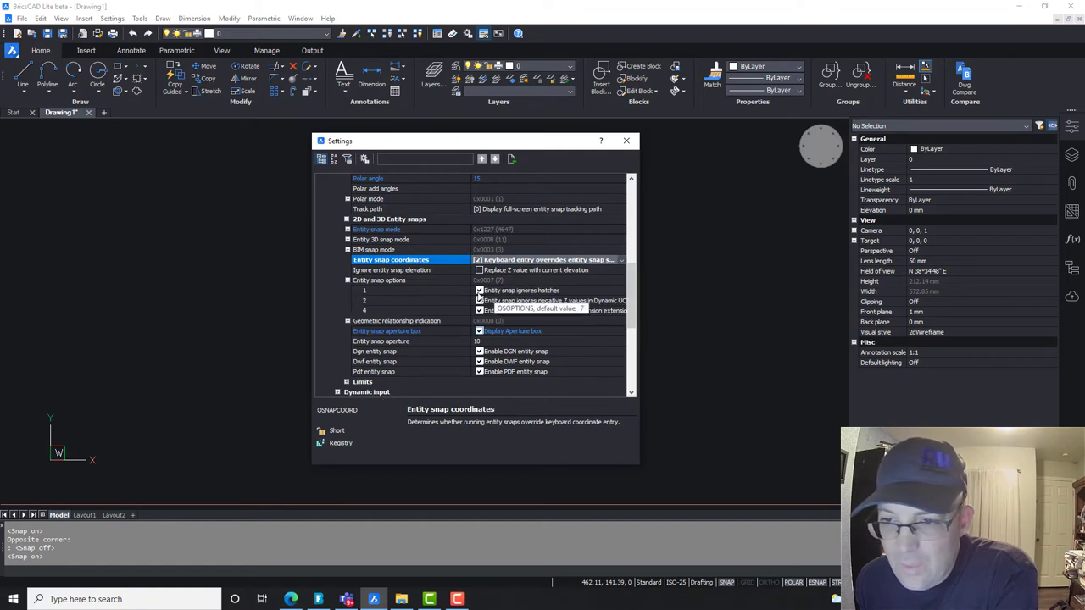
{"action": "left_click", "coordinate": [480, 290]}
{"action": "left_click", "coordinate": [480, 291]}
{"action": "left_click", "coordinate": [480, 291]}
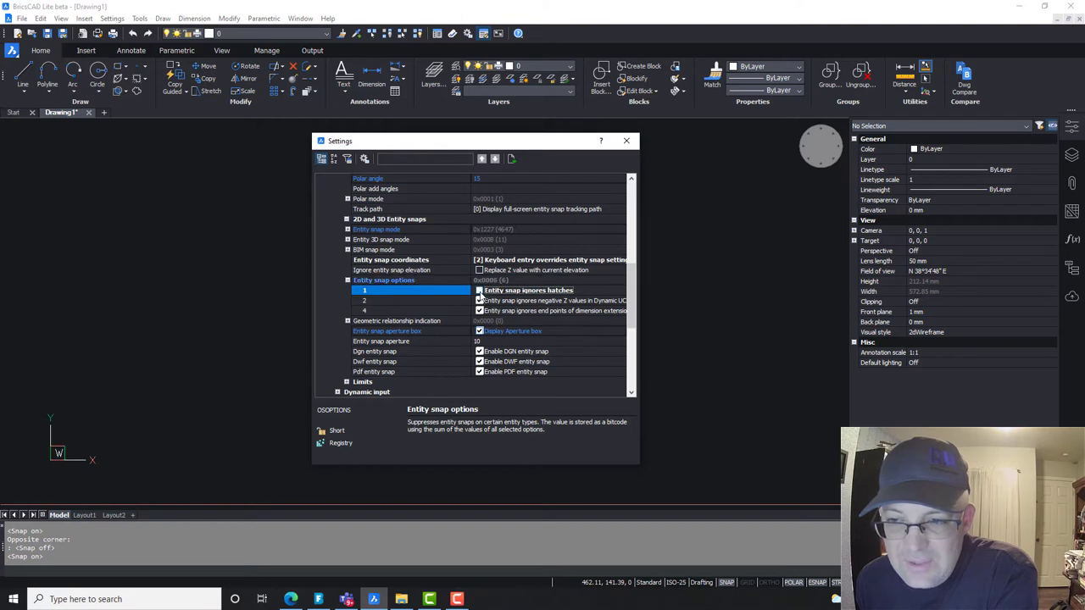
{"action": "left_click", "coordinate": [480, 291]}
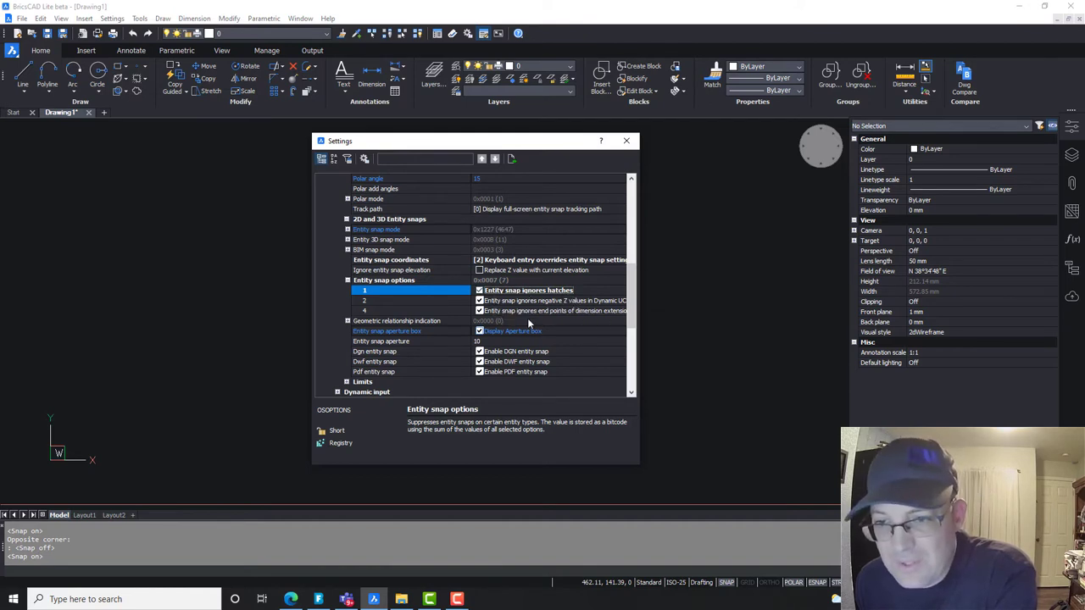
Expand Geometric relationship indication and enable tangency and perpendicularity recognition.
{"action": "left_click", "coordinate": [346, 320]}
{"action": "scroll", "coordinate": [551, 353], "scroll_direction": "down", "scroll_amount": 1}
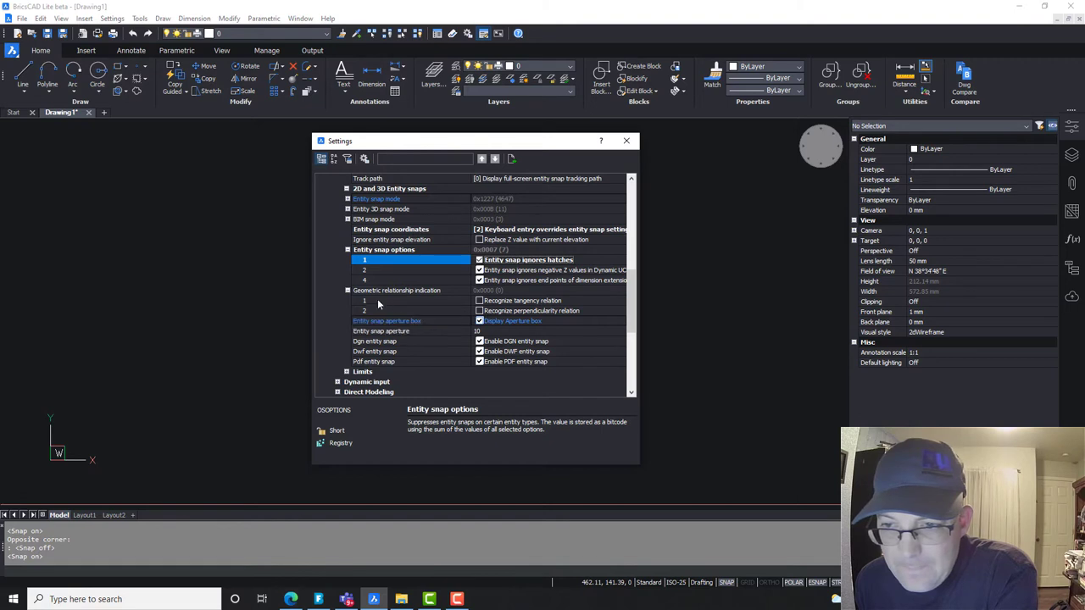
{"action": "left_click", "coordinate": [480, 301]}
{"action": "left_click", "coordinate": [481, 312]}
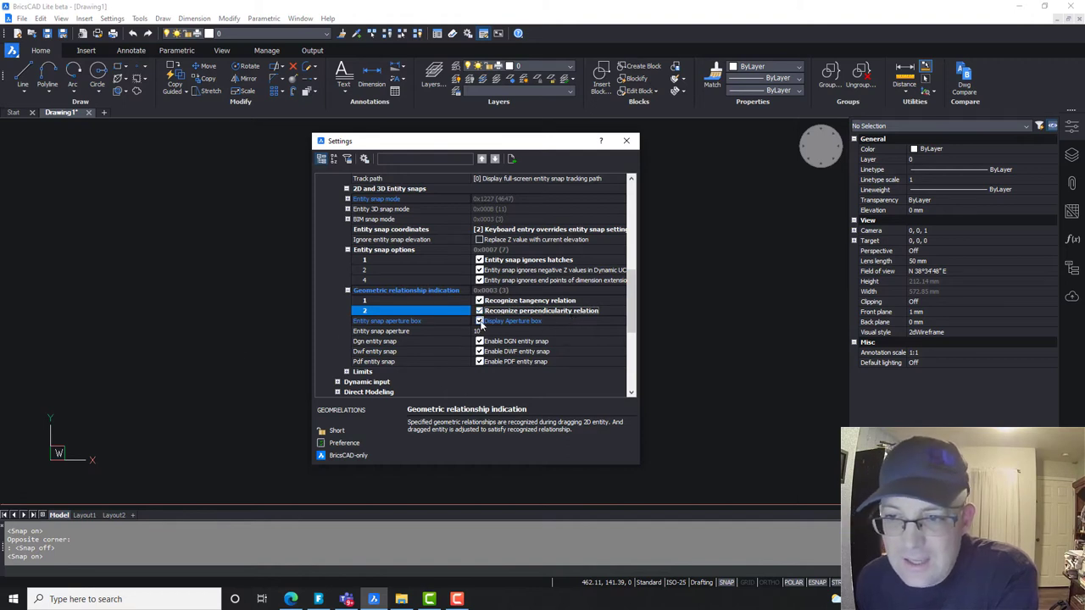
Keep the entity snap aperture box displayed and set the aperture size to 10.
{"action": "left_click", "coordinate": [480, 322]}
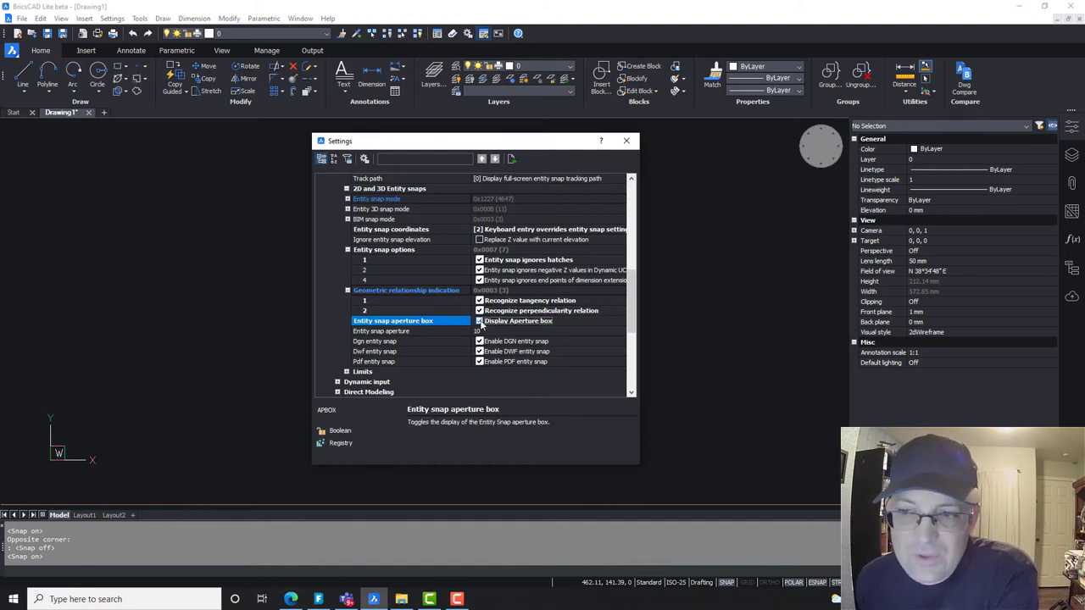
{"action": "left_click", "coordinate": [480, 322]}
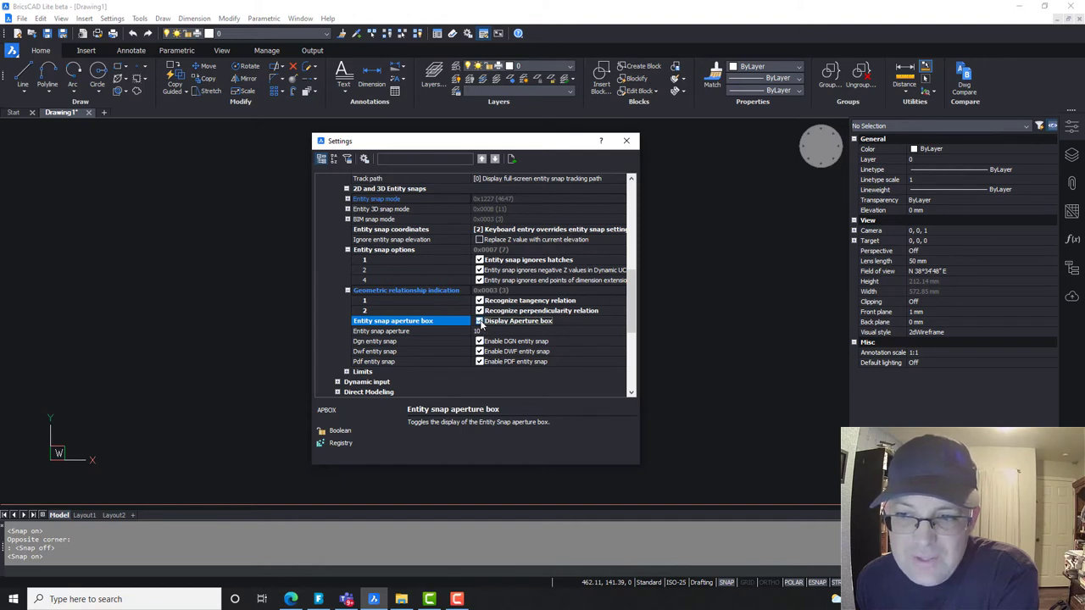
{"action": "left_click", "coordinate": [494, 331]}
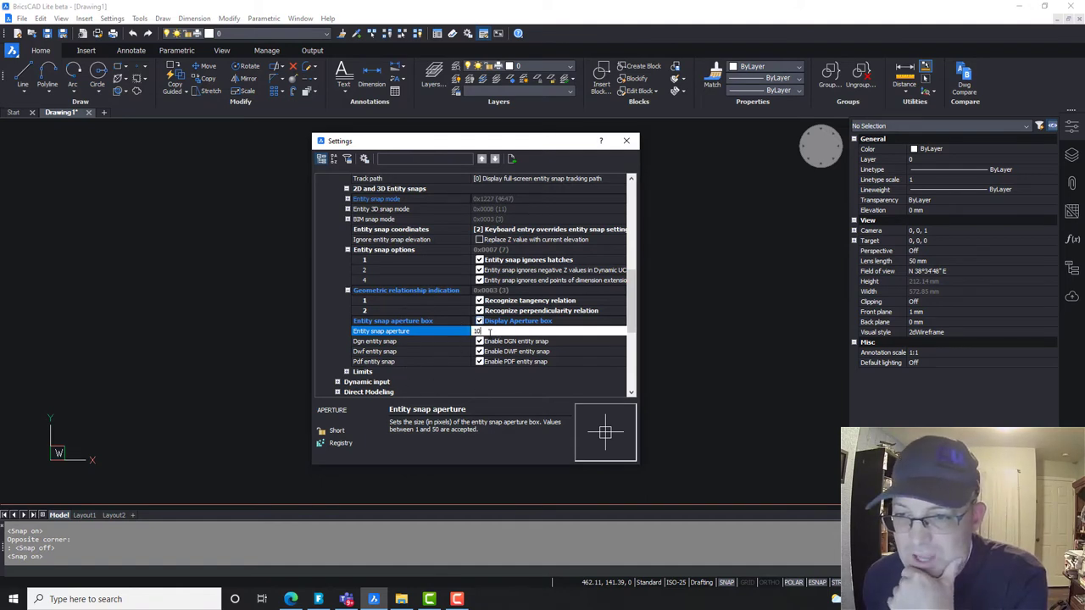
{"action": "scroll", "coordinate": [499, 340], "scroll_direction": "down", "scroll_amount": 1}
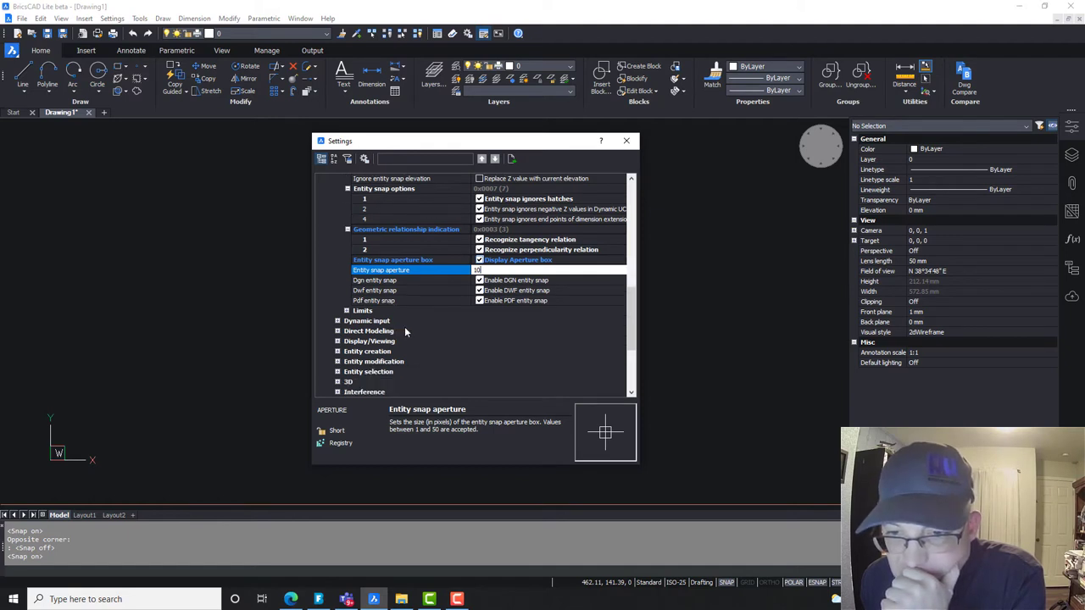
Collapse Snap tracking and briefly expand, then collapse, the 3D entity snap mode options.
{"action": "scroll", "coordinate": [405, 329], "scroll_direction": "up", "scroll_amount": 5}
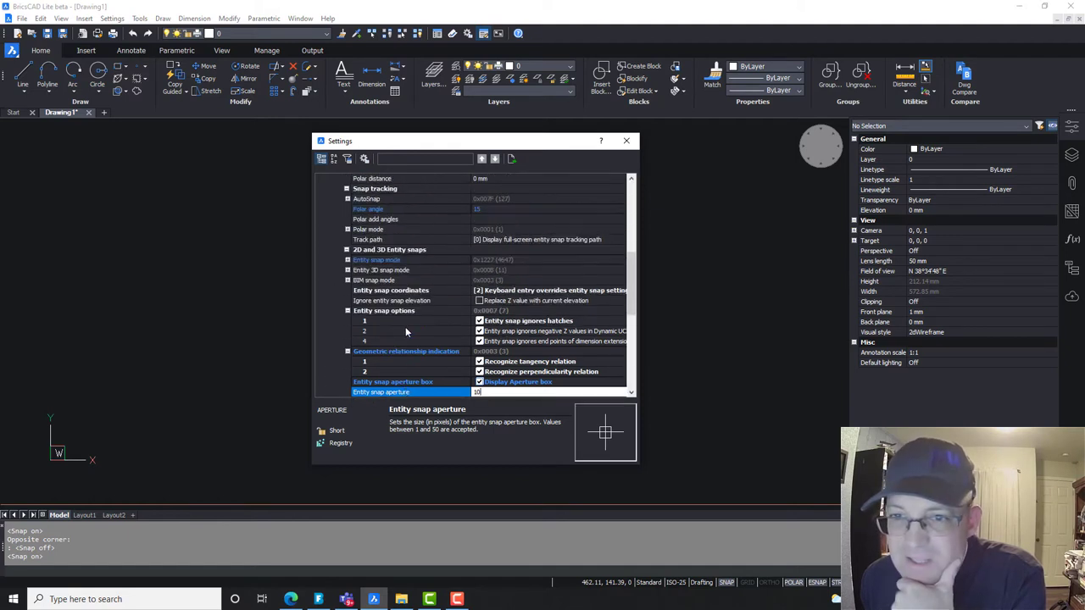
{"action": "scroll", "coordinate": [405, 331], "scroll_direction": "down", "scroll_amount": 1}
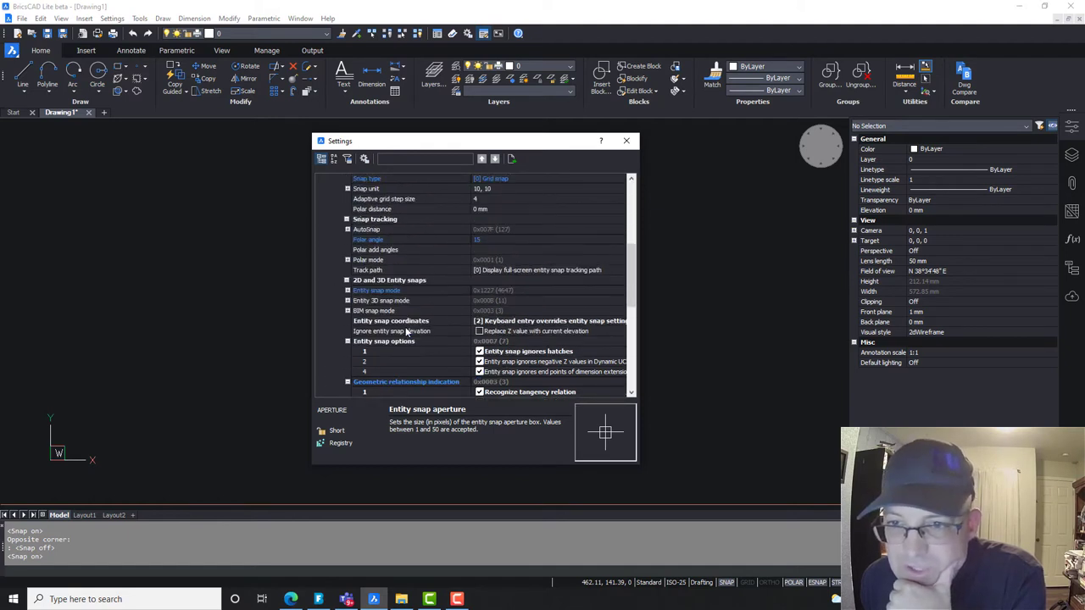
{"action": "left_click", "coordinate": [347, 218]}
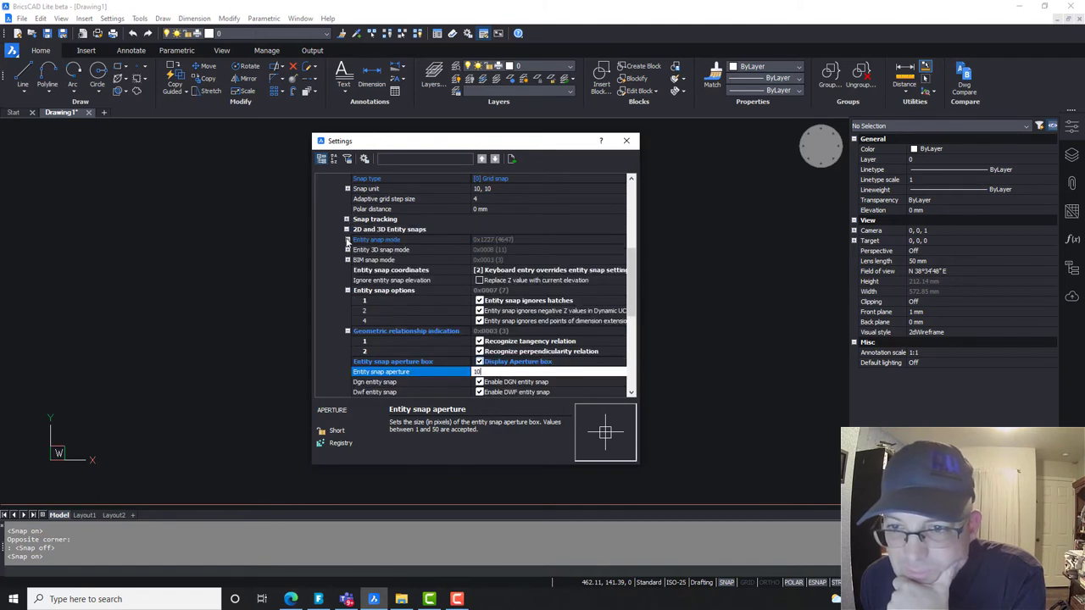
{"action": "left_click", "coordinate": [347, 250]}
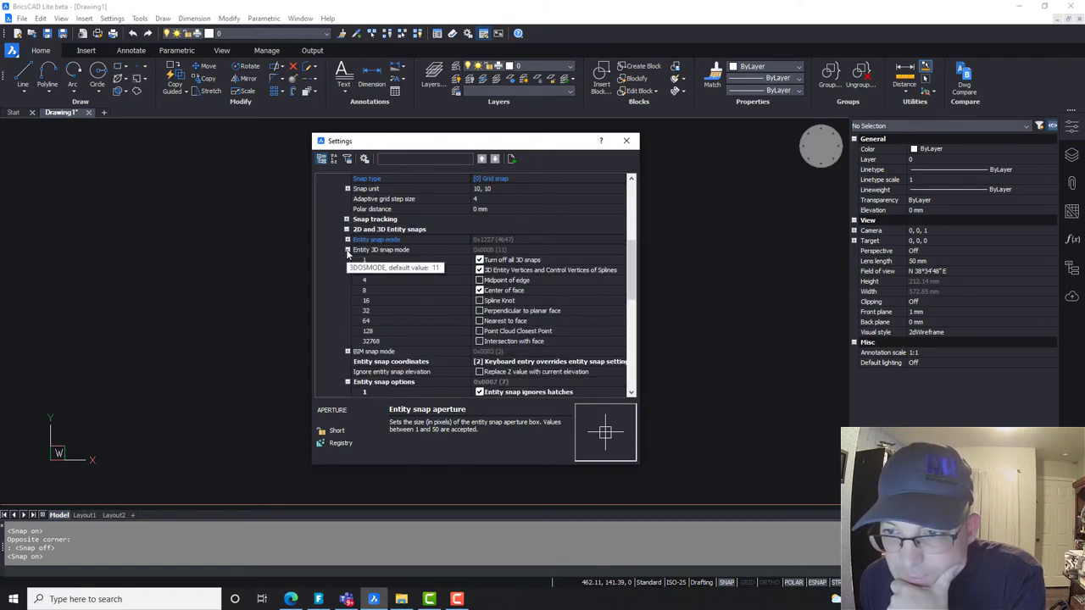
{"action": "left_click", "coordinate": [347, 250]}
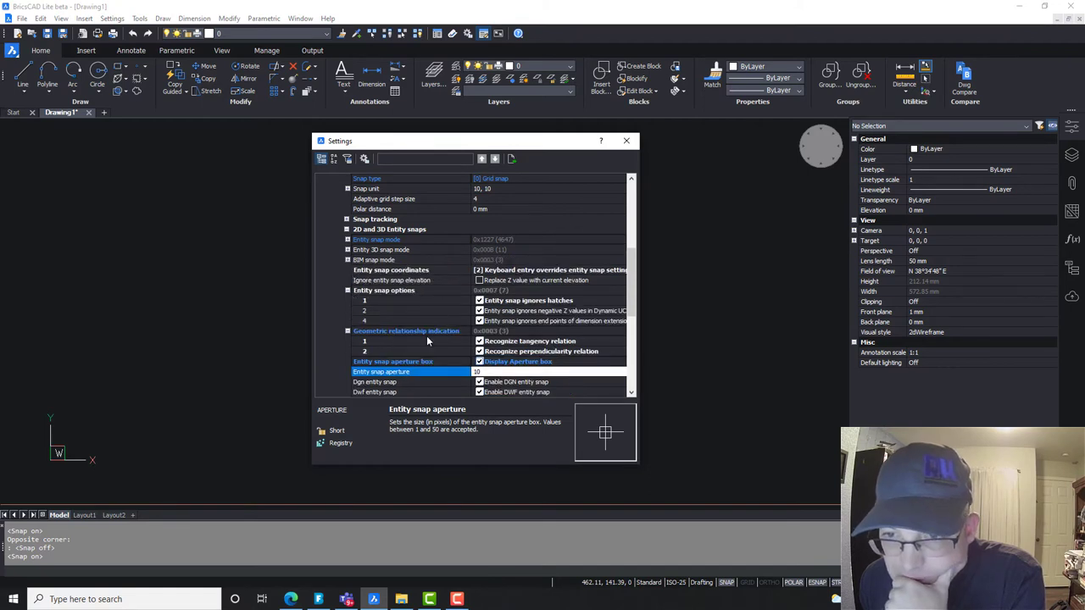
{"action": "scroll", "coordinate": [428, 341], "scroll_direction": "down", "scroll_amount": 1}
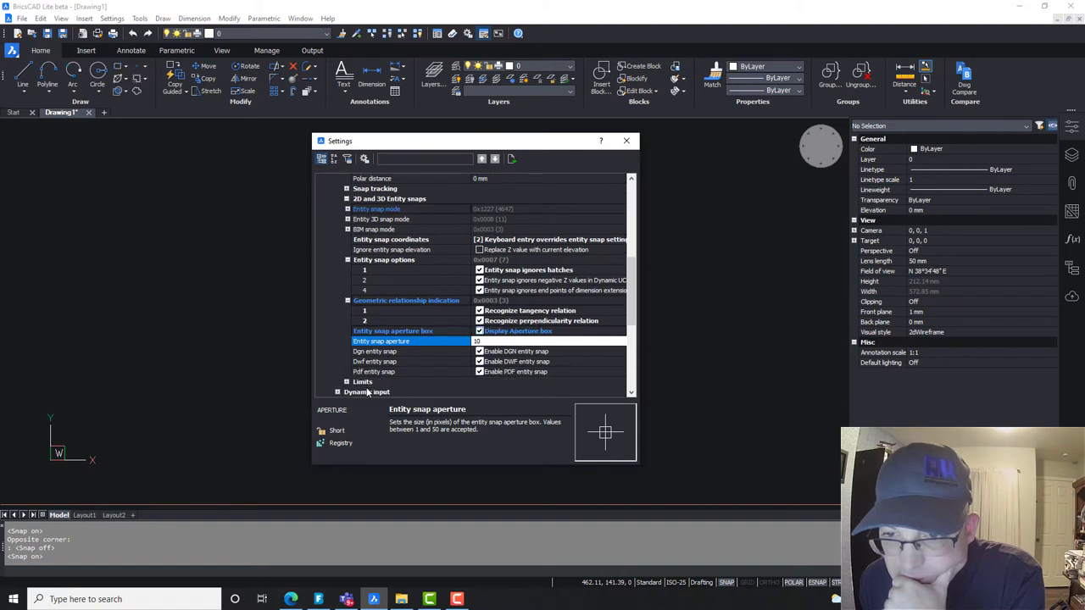
{"action": "scroll", "coordinate": [367, 271], "scroll_direction": "up", "scroll_amount": 1}
Expand the Entity snap mode list (value 4647) to view its checkboxes, then collapse it.
{"action": "left_click", "coordinate": [347, 230]}
{"action": "left_click", "coordinate": [347, 230]}
{"action": "left_click", "coordinate": [346, 240]}
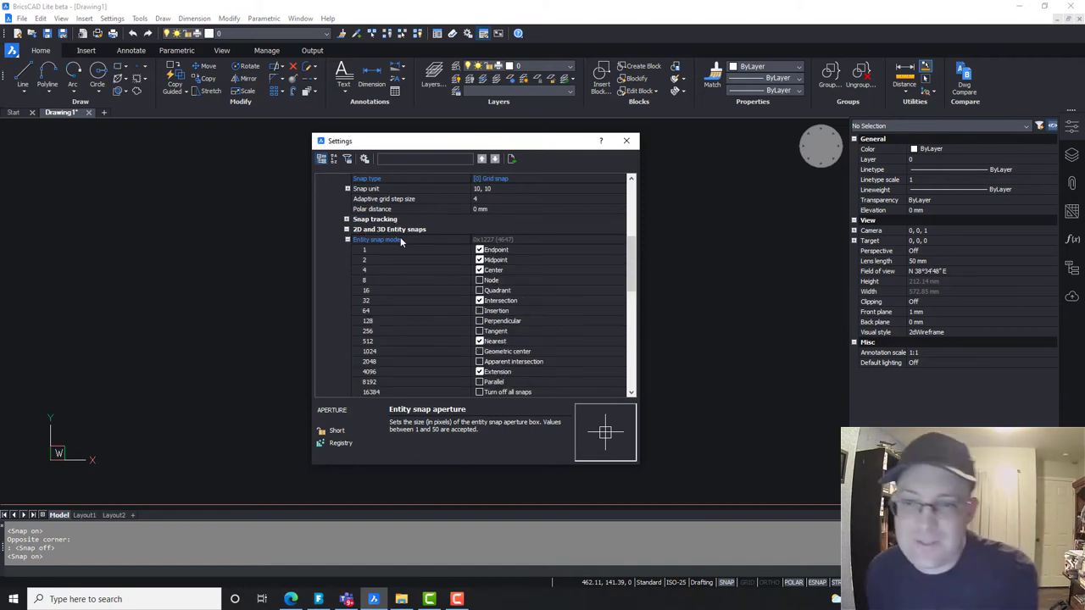
{"action": "left_click", "coordinate": [347, 239]}
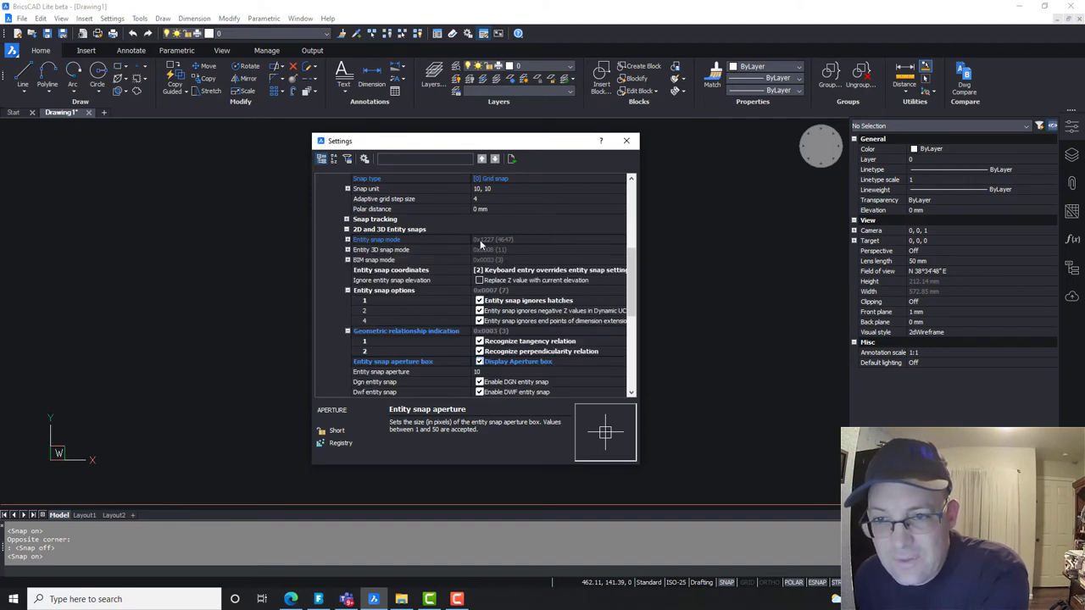
Enable Node, Insertion, Perpendicular, Tangent, Apparent intersection and Parallel snaps; disable Nearest (mode 14831).
{"action": "left_click", "coordinate": [347, 240]}
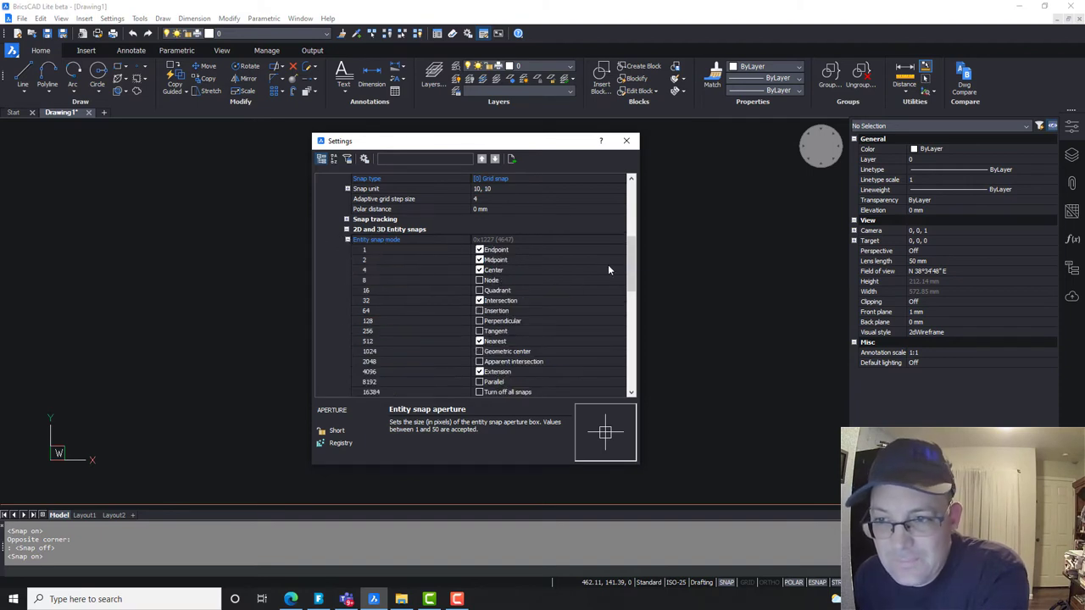
{"action": "scroll", "coordinate": [520, 247], "scroll_direction": "down", "scroll_amount": 1}
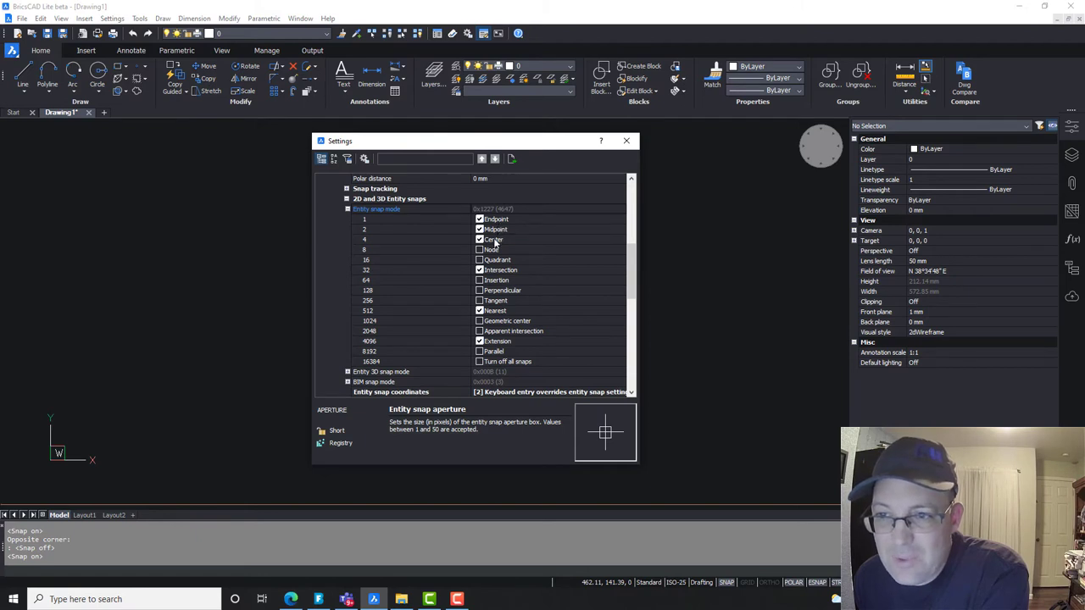
{"action": "left_click", "coordinate": [479, 249]}
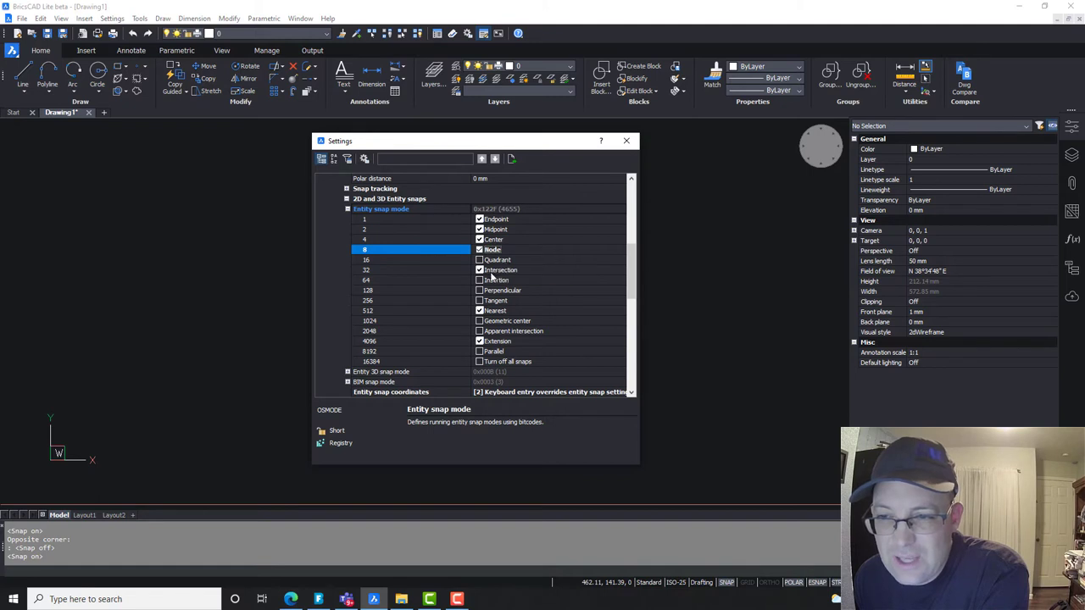
{"action": "left_click", "coordinate": [480, 280]}
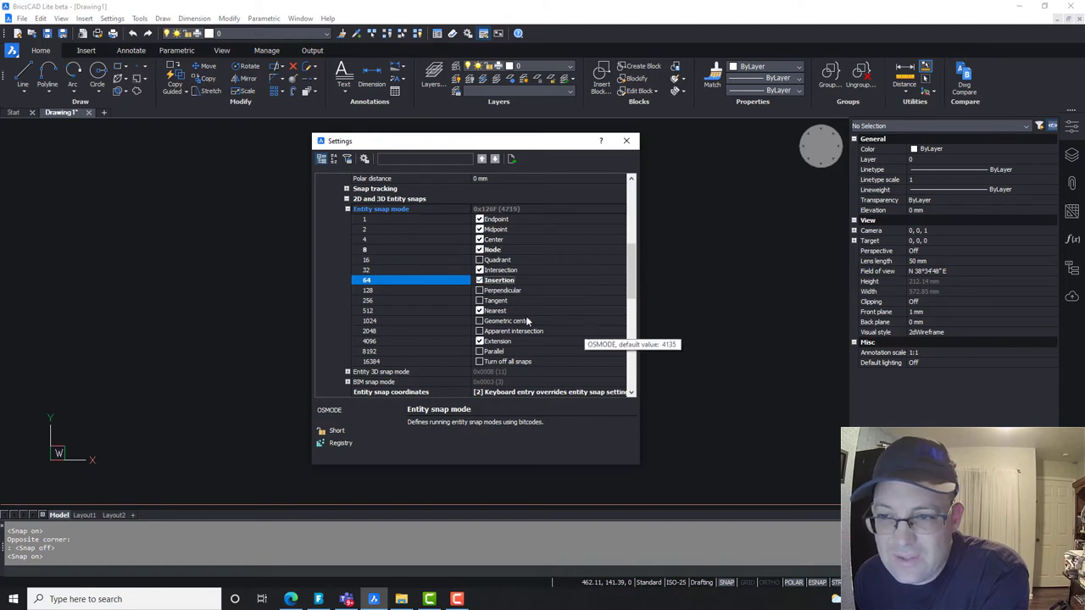
{"action": "left_click", "coordinate": [479, 289]}
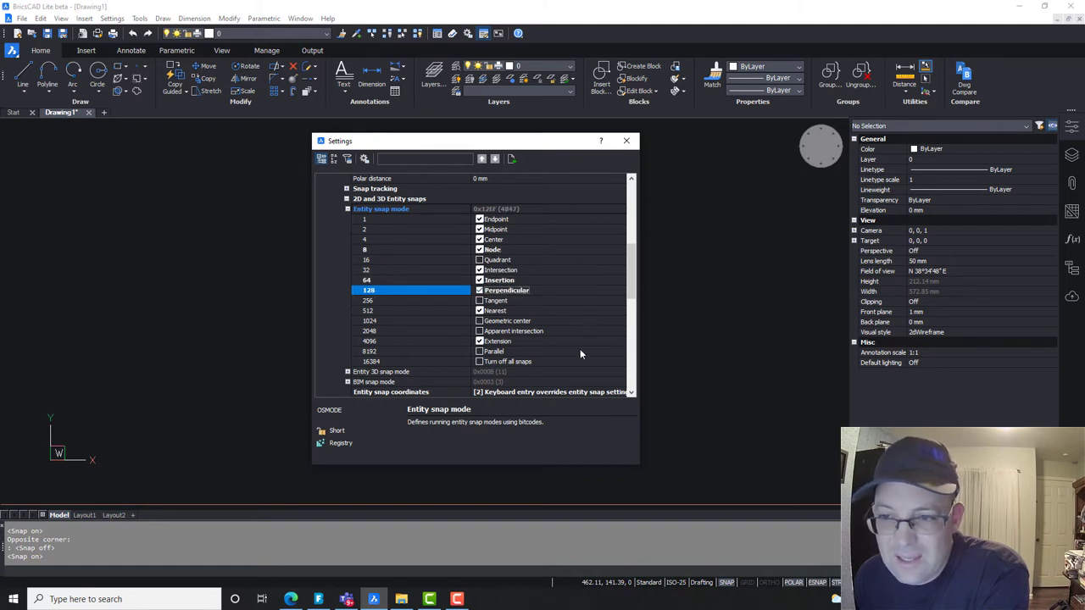
{"action": "left_click", "coordinate": [479, 301]}
{"action": "left_click", "coordinate": [480, 311]}
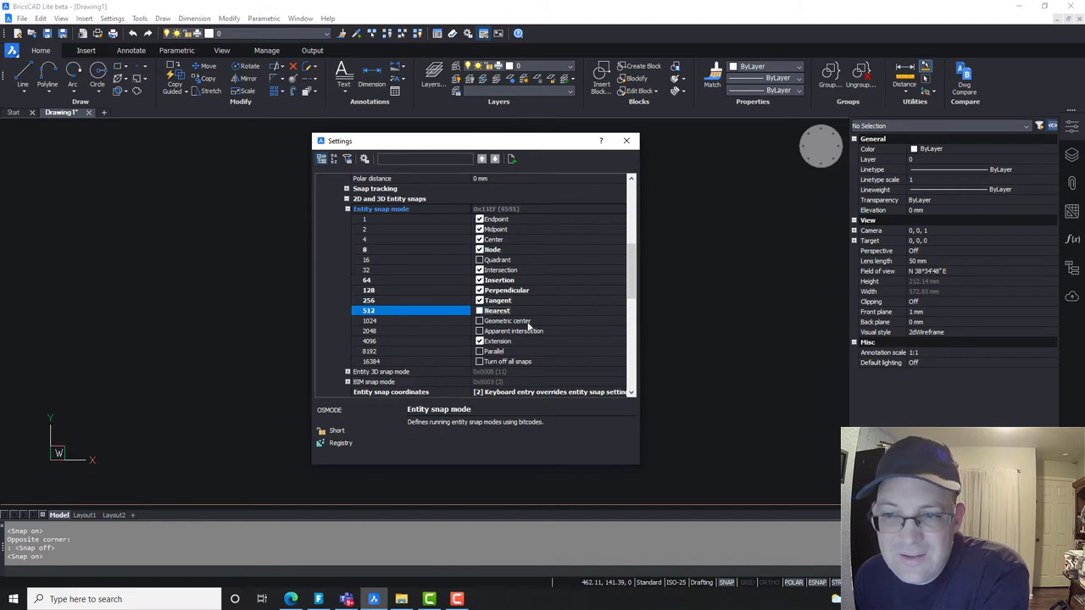
{"action": "left_click", "coordinate": [480, 332]}
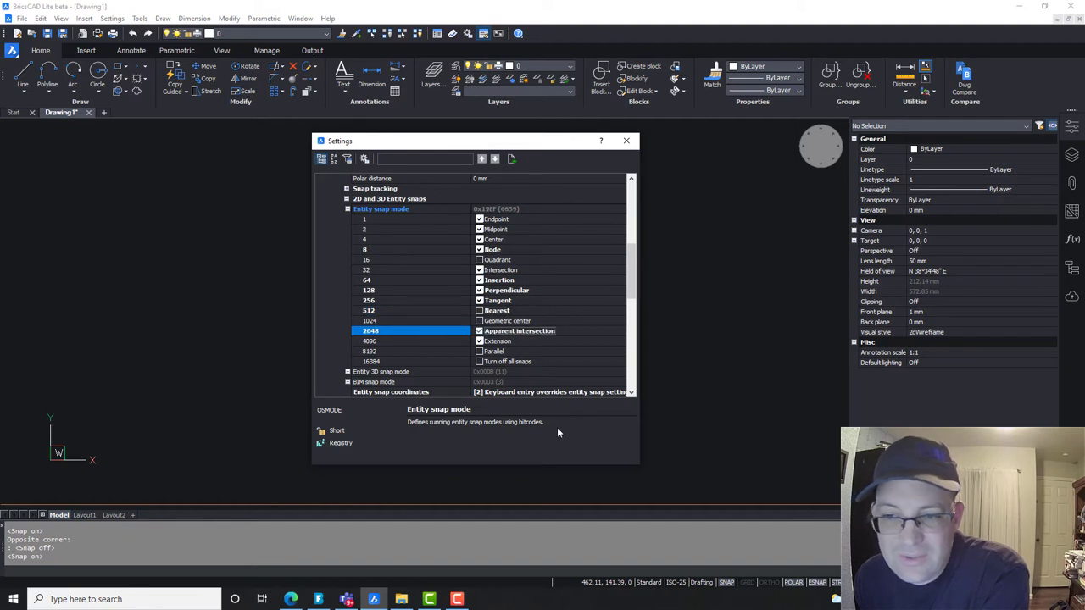
{"action": "left_click", "coordinate": [479, 351]}
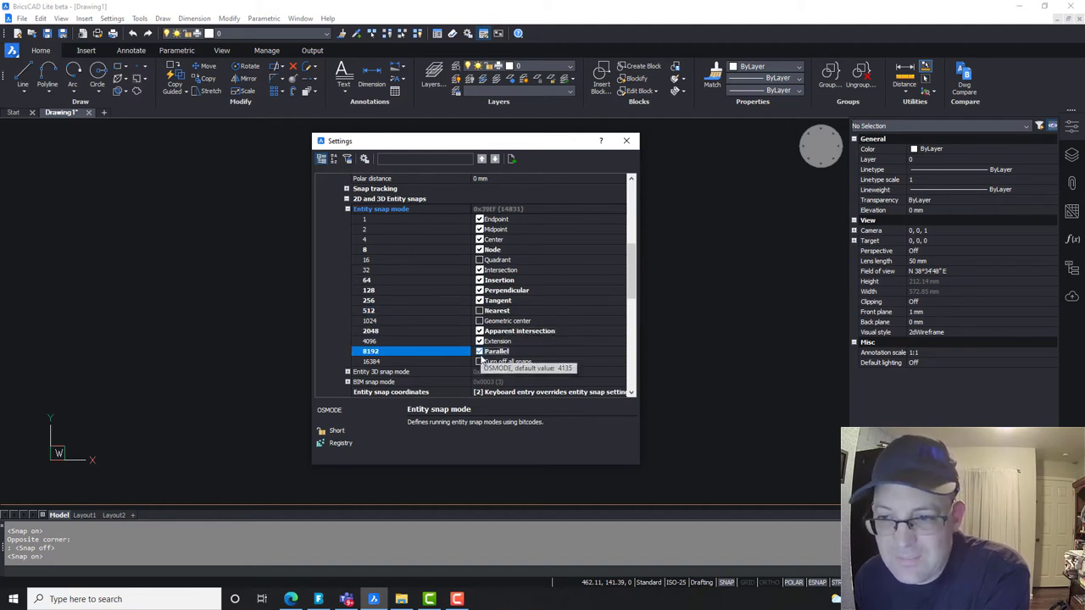
{"action": "scroll", "coordinate": [513, 329], "scroll_direction": "down", "scroll_amount": 1}
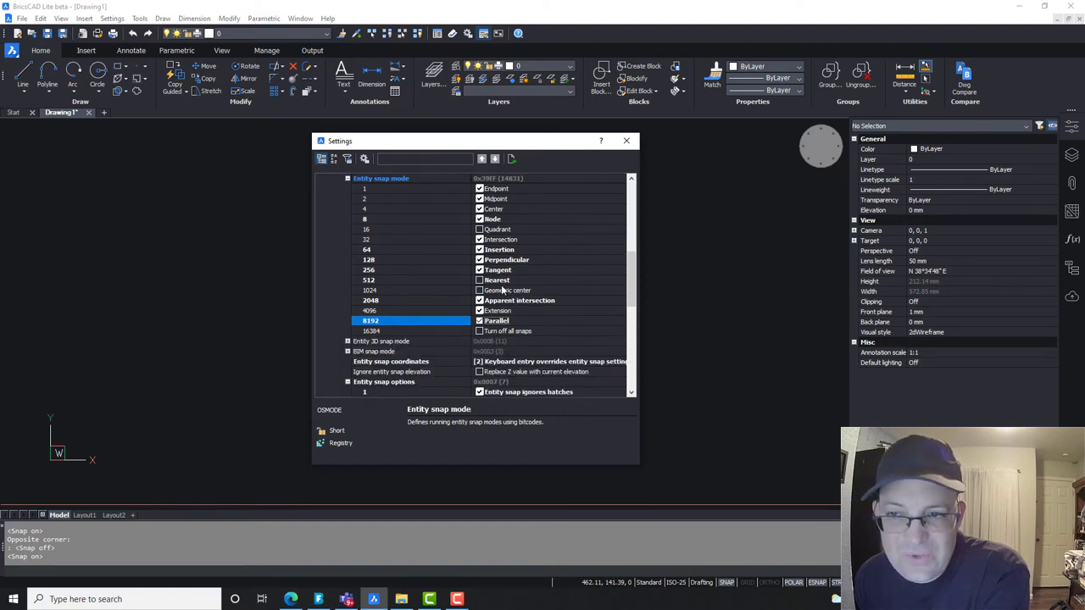
{"action": "scroll", "coordinate": [511, 275], "scroll_direction": "up", "scroll_amount": 2}
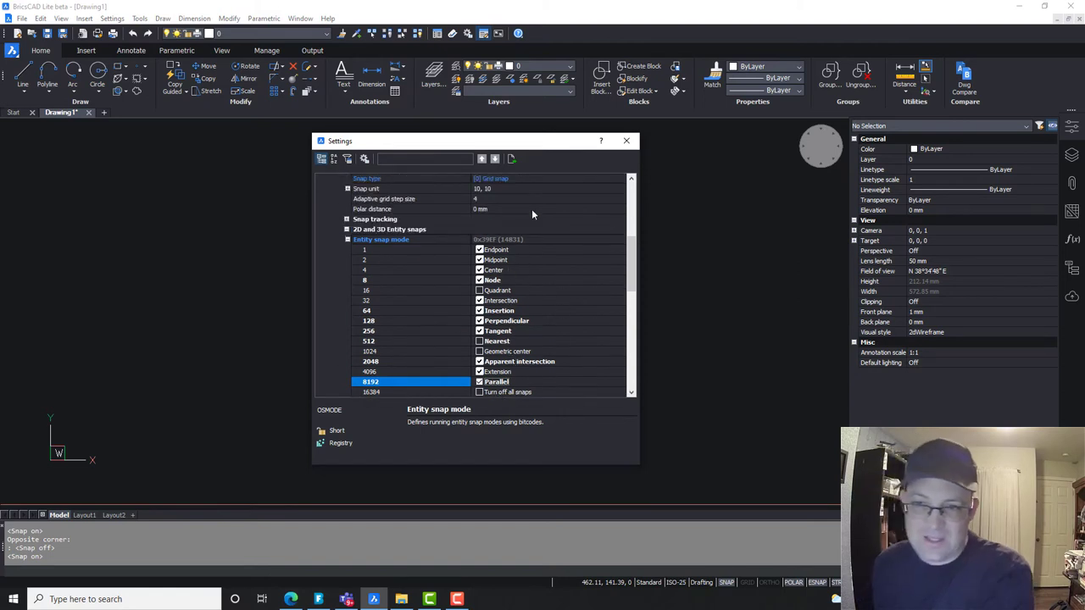
Close Settings and draw a diagonal line from lower left to upper right.
{"action": "left_click", "coordinate": [626, 140]}
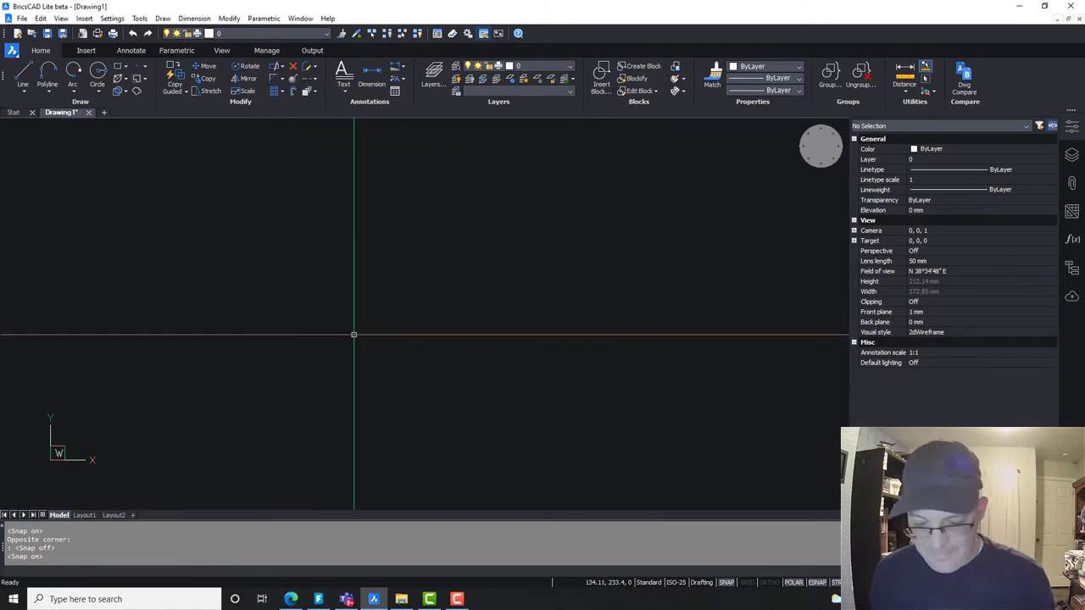
{"action": "type", "text": "l"}
{"action": "key", "text": "Return"}
{"action": "left_click", "coordinate": [235, 383]}
{"action": "key", "text": "Escape"}
{"action": "type", "text": "LINE"}
{"action": "key", "text": "Return"}
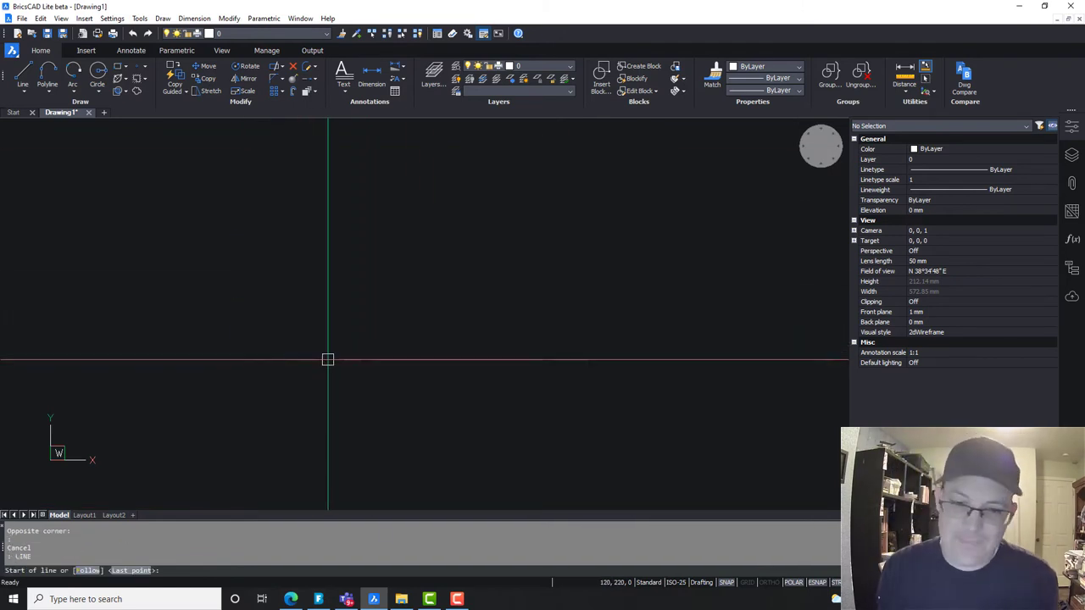
{"action": "left_click", "coordinate": [253, 339]}
{"action": "left_click", "coordinate": [605, 175]}
{"action": "key", "text": "Escape"}
Start another LINE command, then cancel it unfinished.
{"action": "type", "text": "L"}
{"action": "key", "text": "Return"}
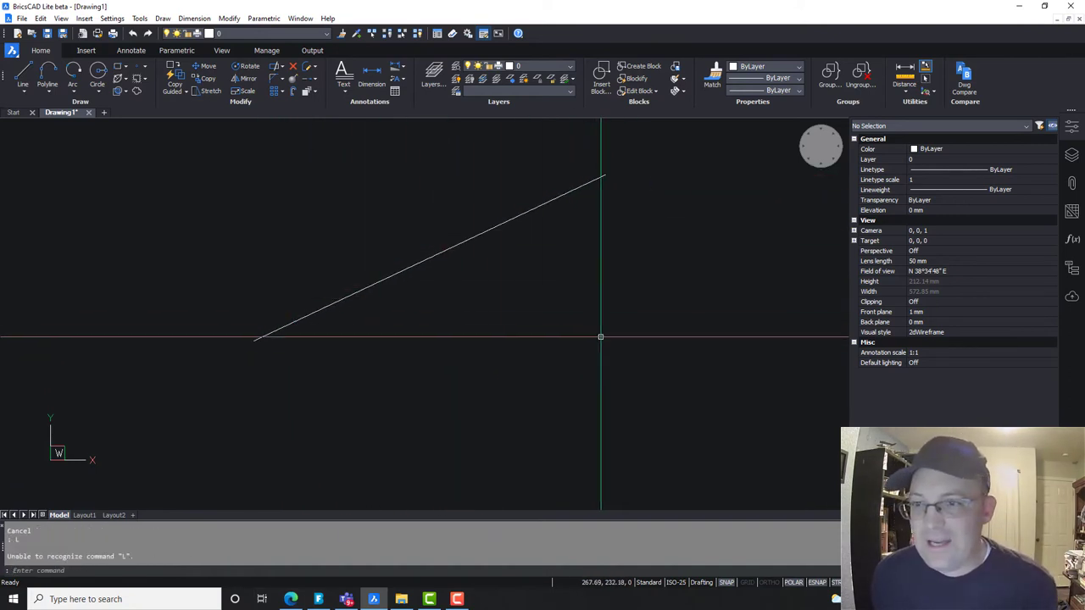
{"action": "key", "text": "Escape"}
{"action": "type", "text": "LINE"}
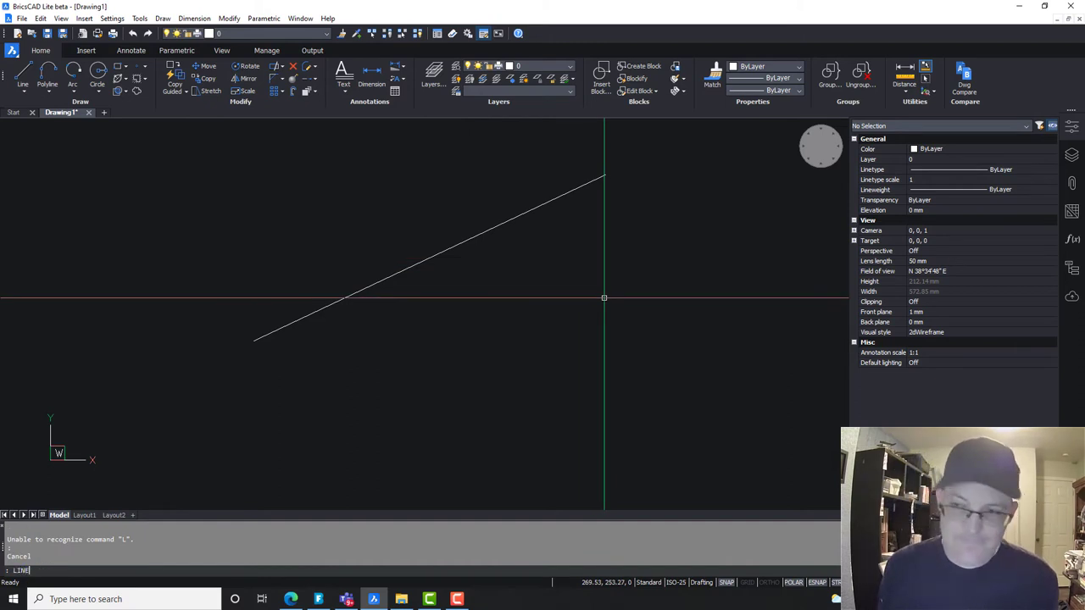
{"action": "key", "text": "Return"}
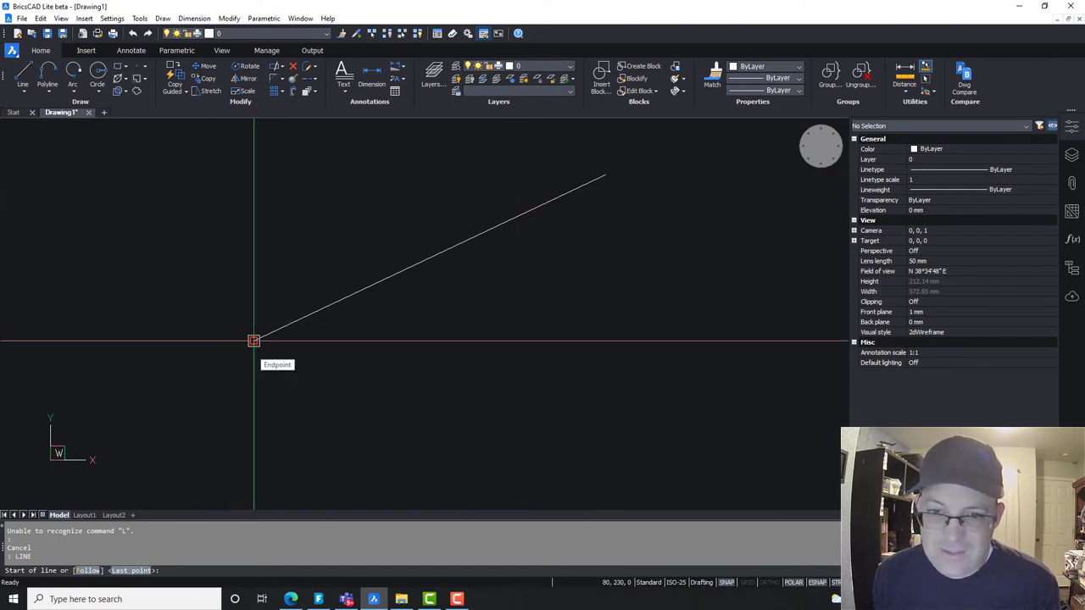
{"action": "key", "text": "Escape"}
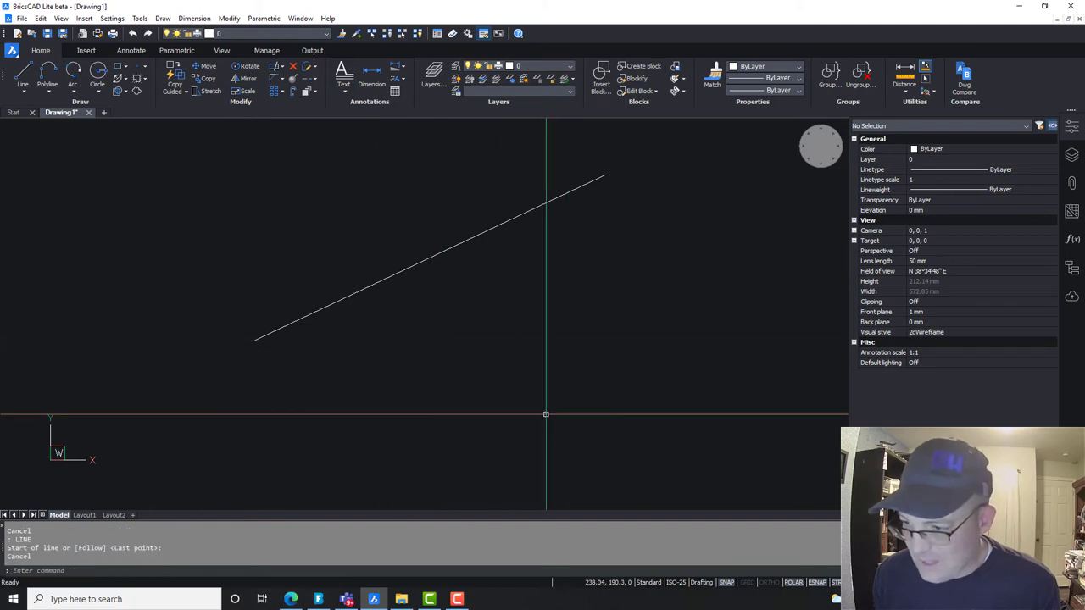
{"action": "left_click", "coordinate": [746, 583]}
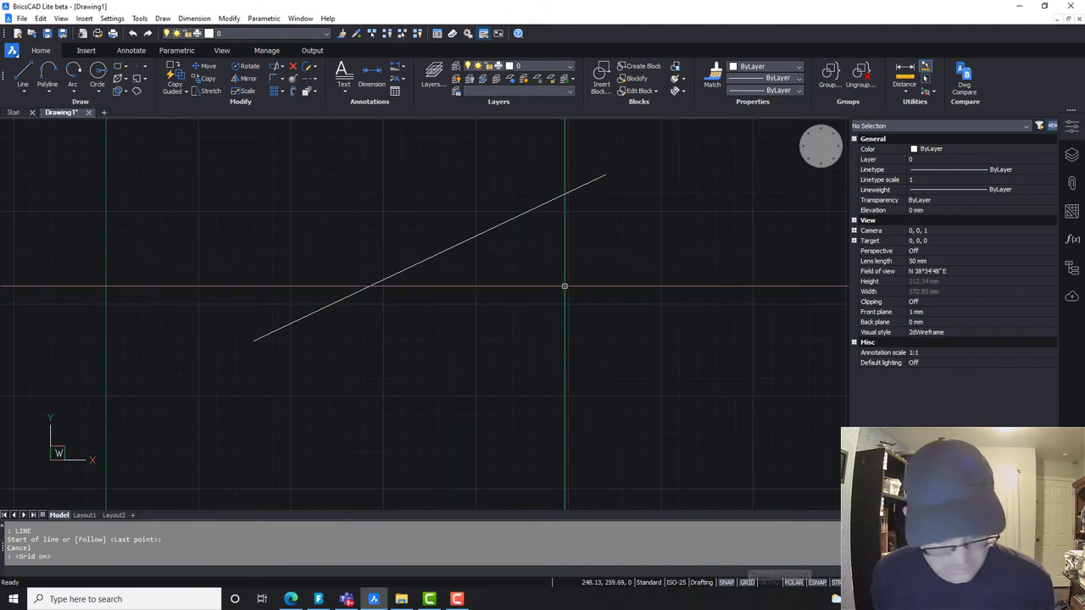
{"action": "type", "text": "c"}
{"action": "key", "text": "Return"}
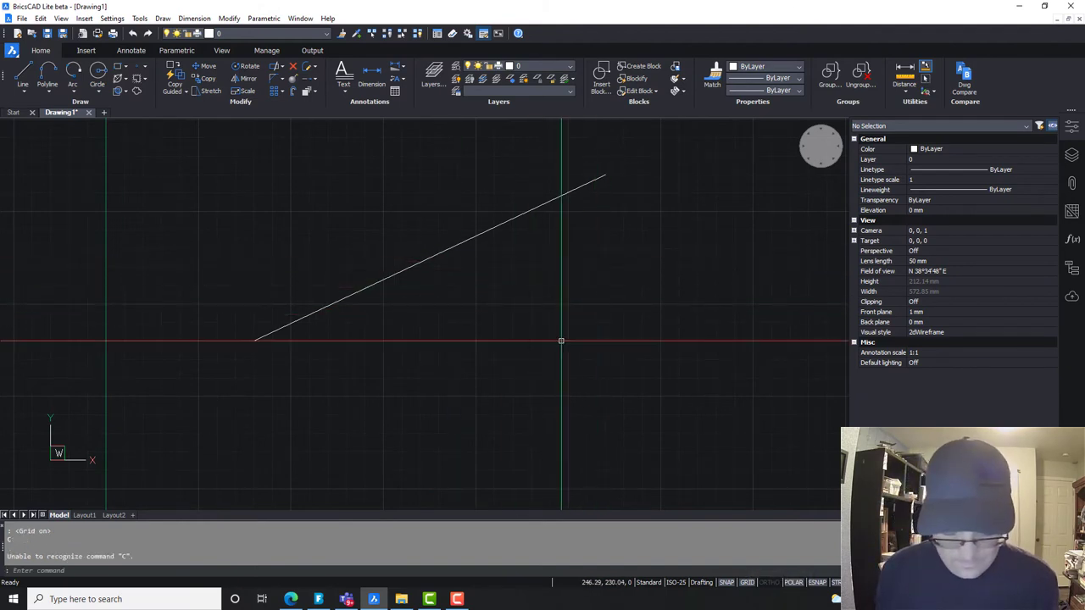
{"action": "type", "text": "circle"}
{"action": "key", "text": "Return"}
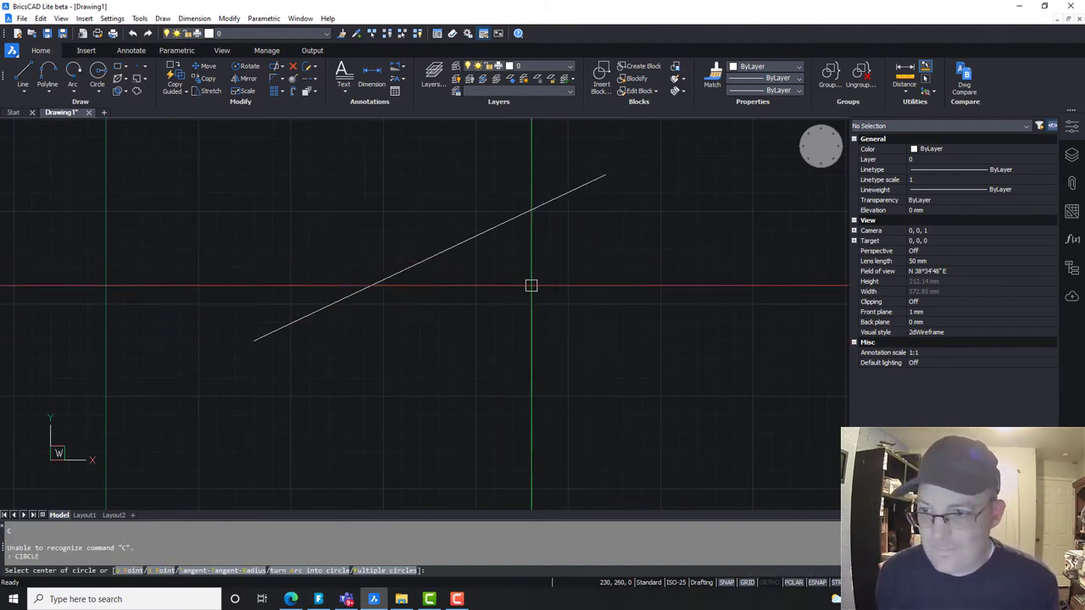
{"action": "key", "text": "Escape"}
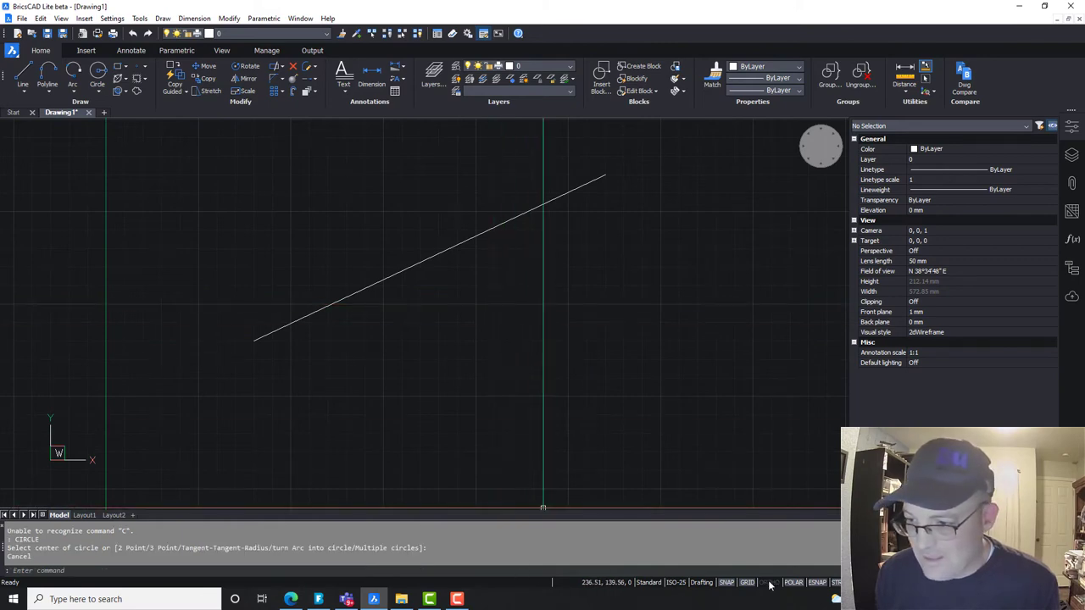
{"action": "right_click", "coordinate": [723, 585]}
{"action": "left_click", "coordinate": [749, 560]}
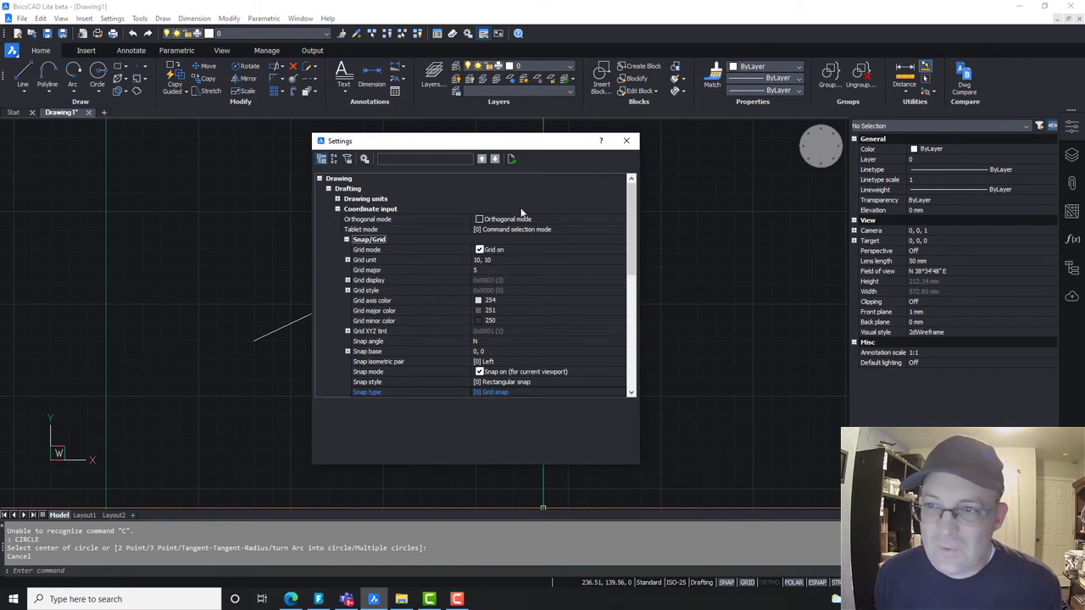
{"action": "left_click", "coordinate": [626, 141]}
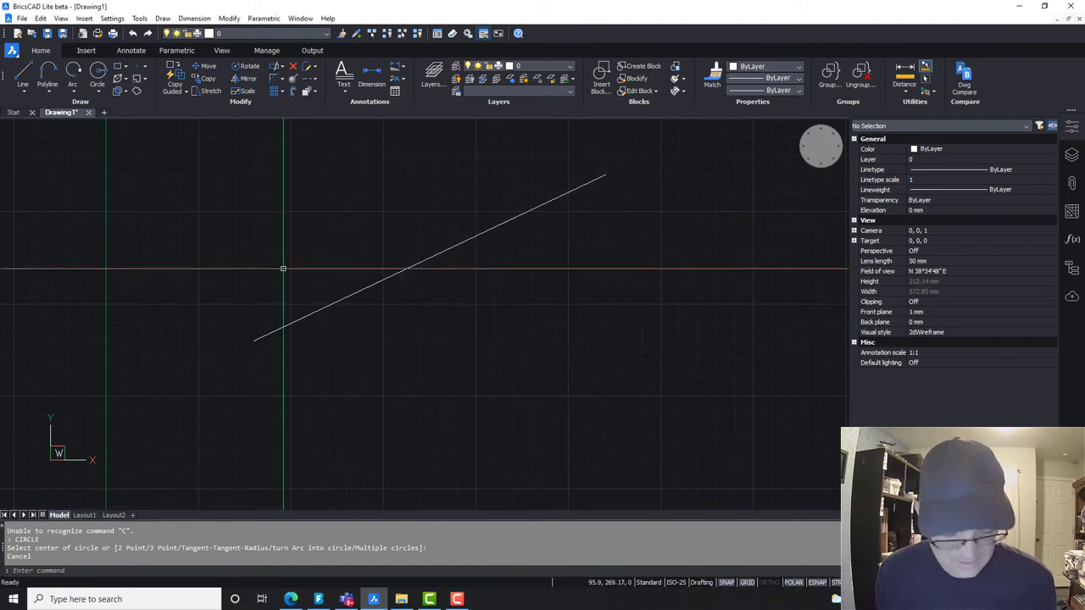
{"action": "type", "text": "CIURC;LE"}
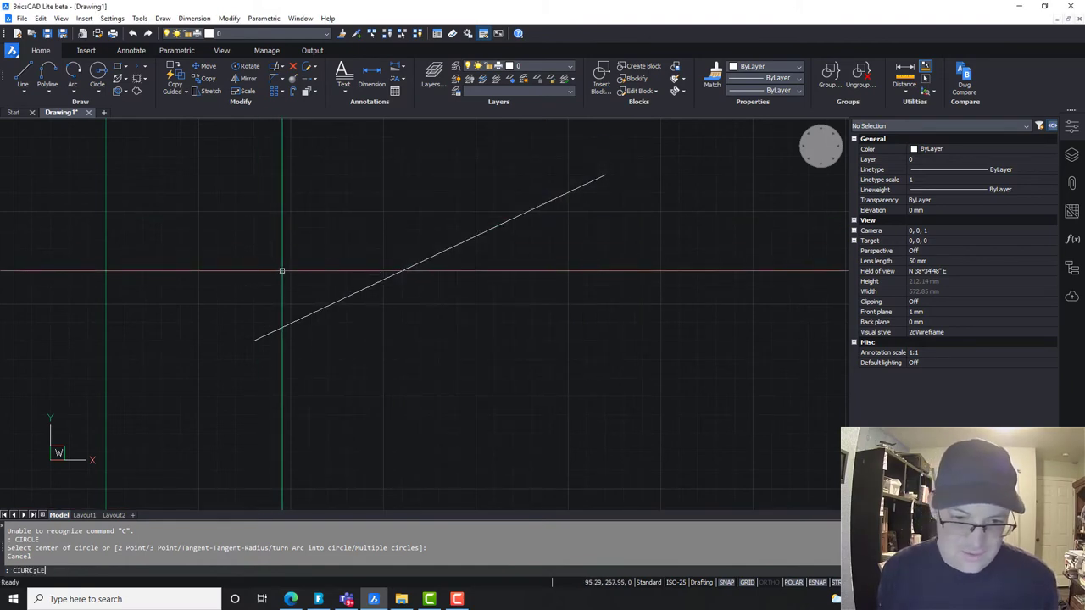
{"action": "key", "text": "BackSpace"}
{"action": "type", "text": "R"}
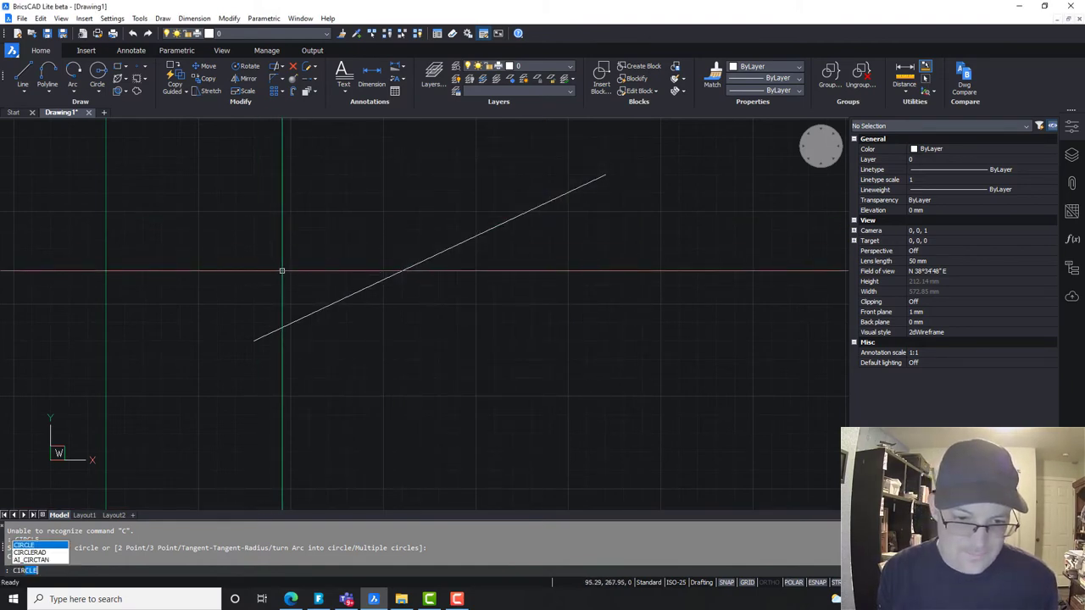
{"action": "key", "text": "Return"}
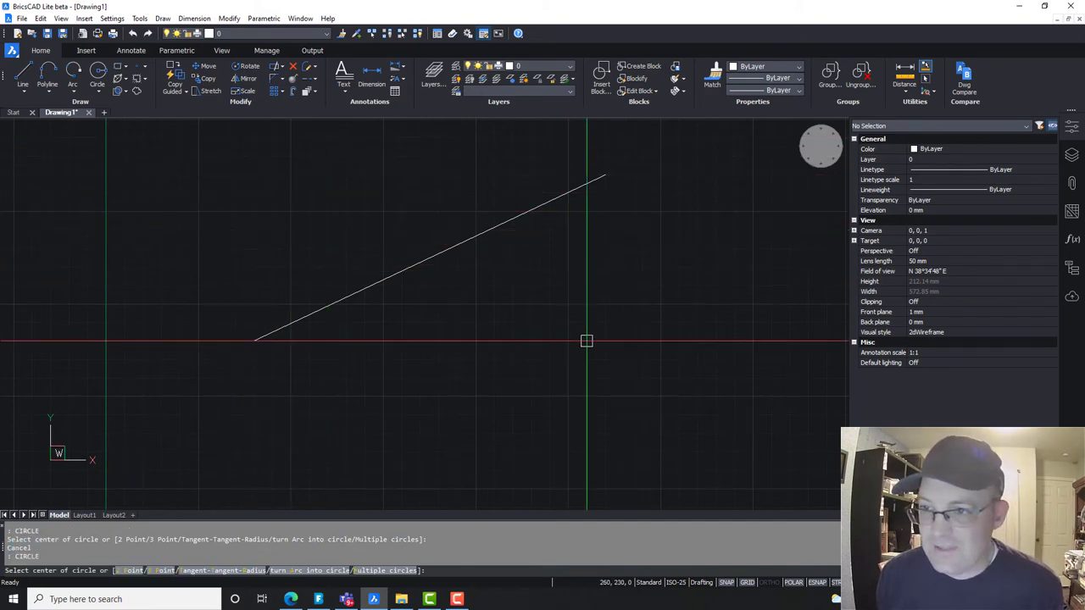
{"action": "key", "text": "Escape"}
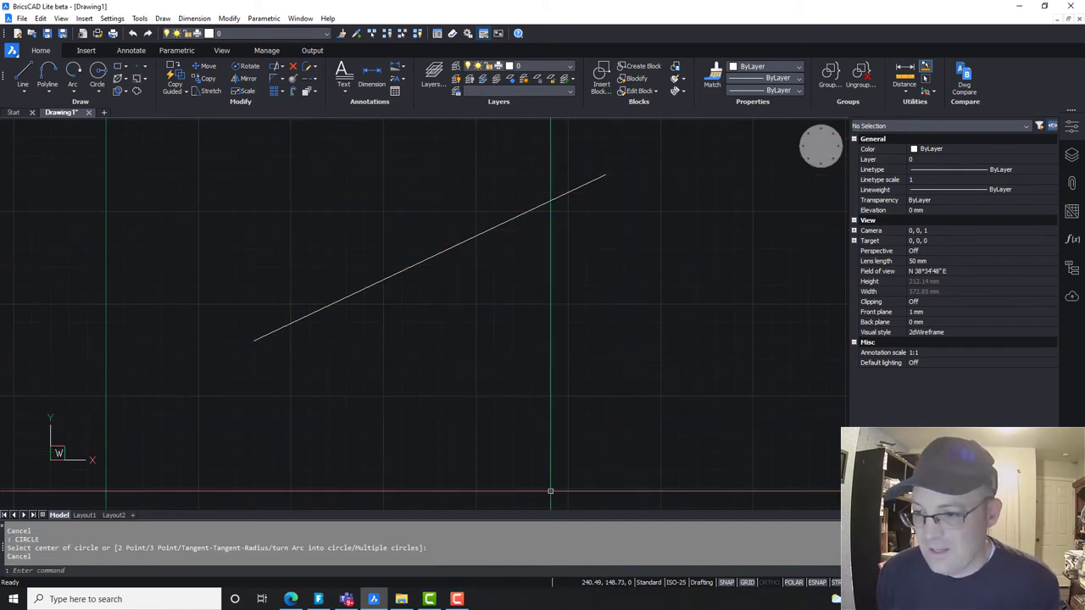
Open the snap and grid settings from the status bar and turn Grid mode off.
{"action": "right_click", "coordinate": [819, 584]}
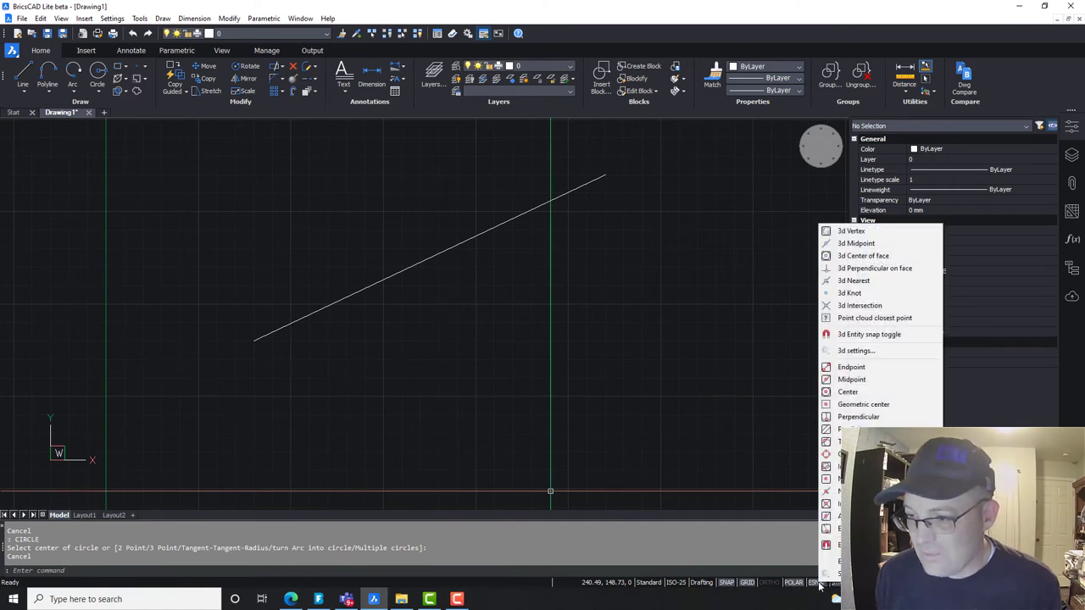
{"action": "left_click", "coordinate": [739, 591]}
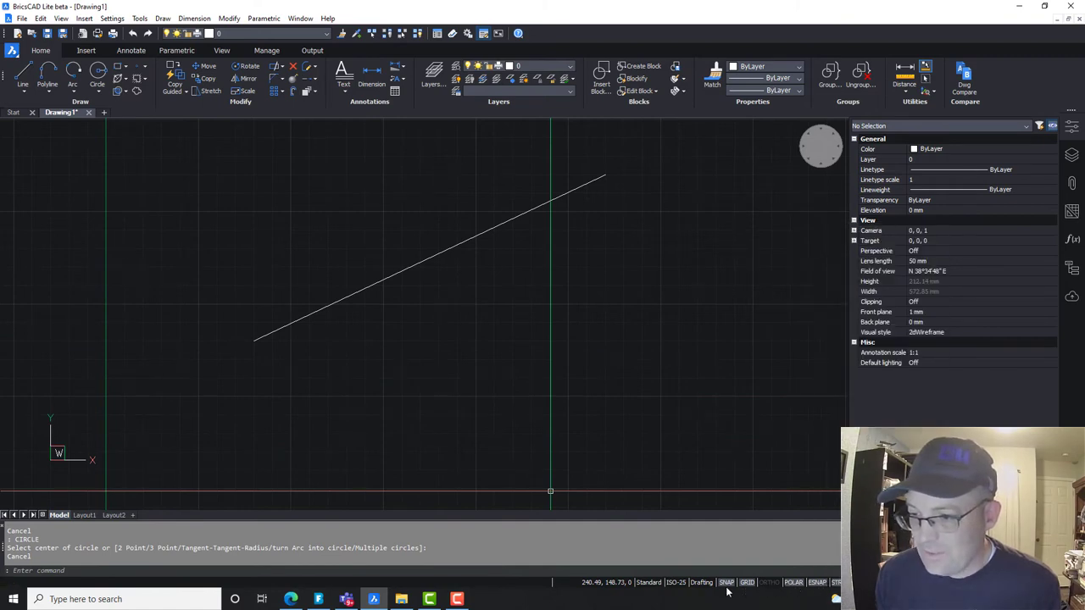
{"action": "right_click", "coordinate": [727, 585]}
{"action": "left_click", "coordinate": [746, 576]}
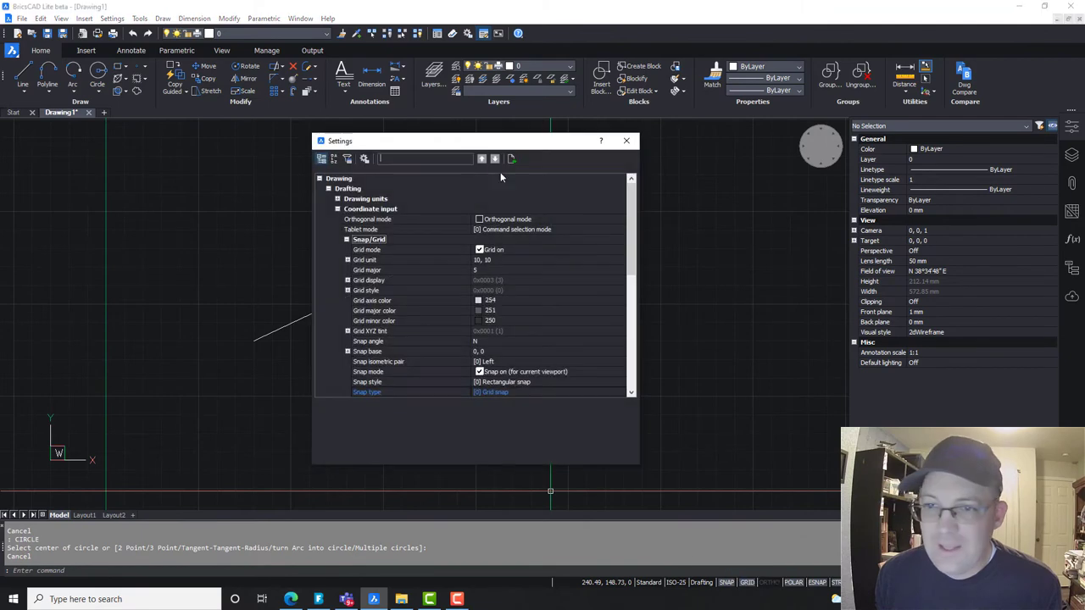
{"action": "left_click", "coordinate": [479, 249]}
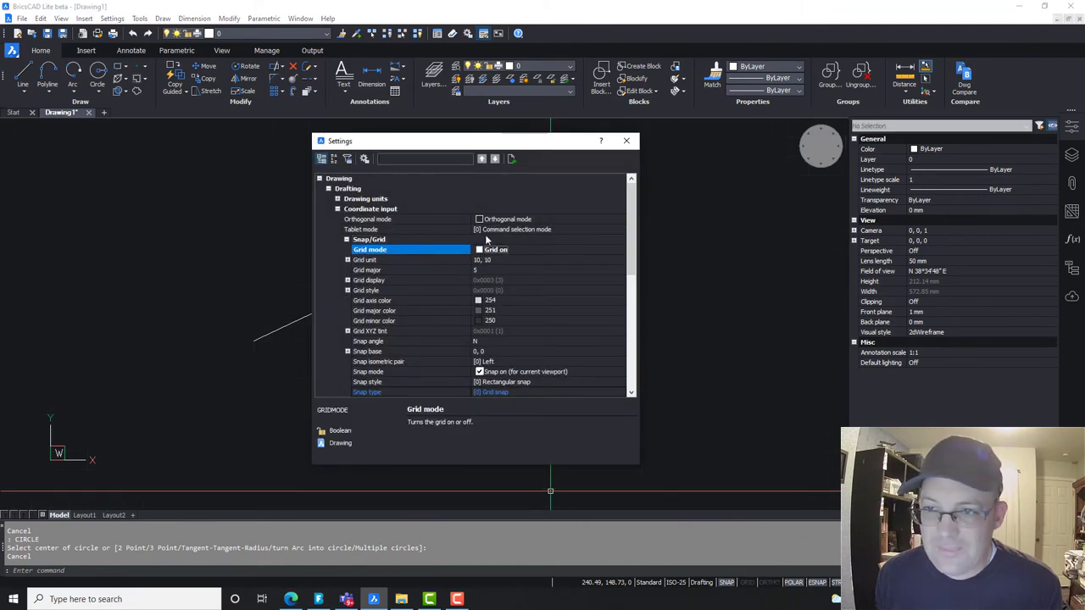
{"action": "scroll", "coordinate": [449, 347], "scroll_direction": "down", "scroll_amount": 2}
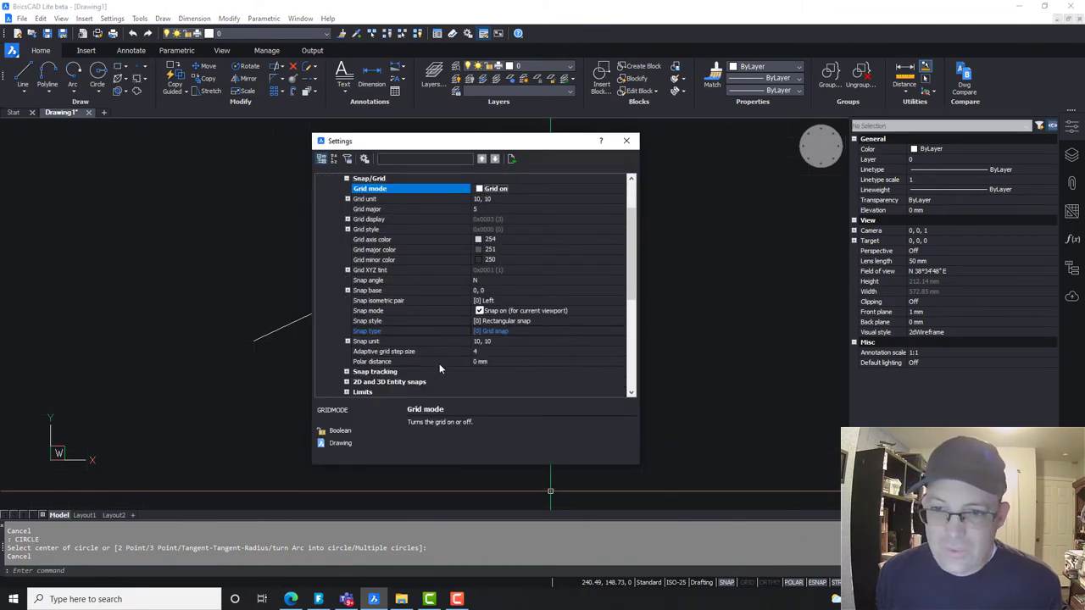
{"action": "scroll", "coordinate": [439, 363], "scroll_direction": "down", "scroll_amount": 1}
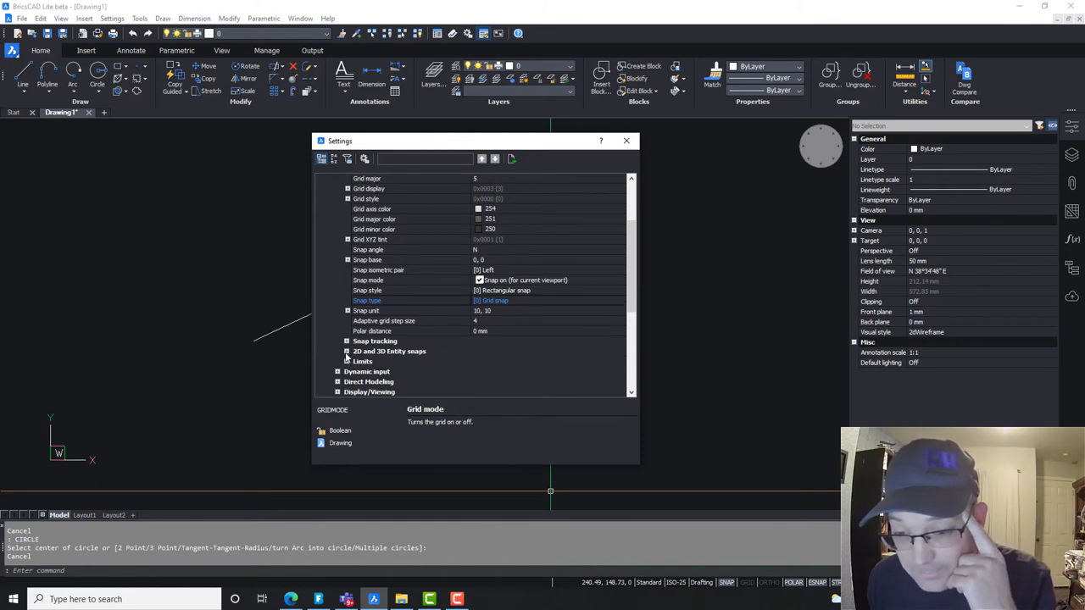
Keep the entity snap aperture box displayed, set the aperture to 50, and close Settings.
{"action": "left_click", "coordinate": [346, 352]}
{"action": "scroll", "coordinate": [348, 355], "scroll_direction": "down", "scroll_amount": 2}
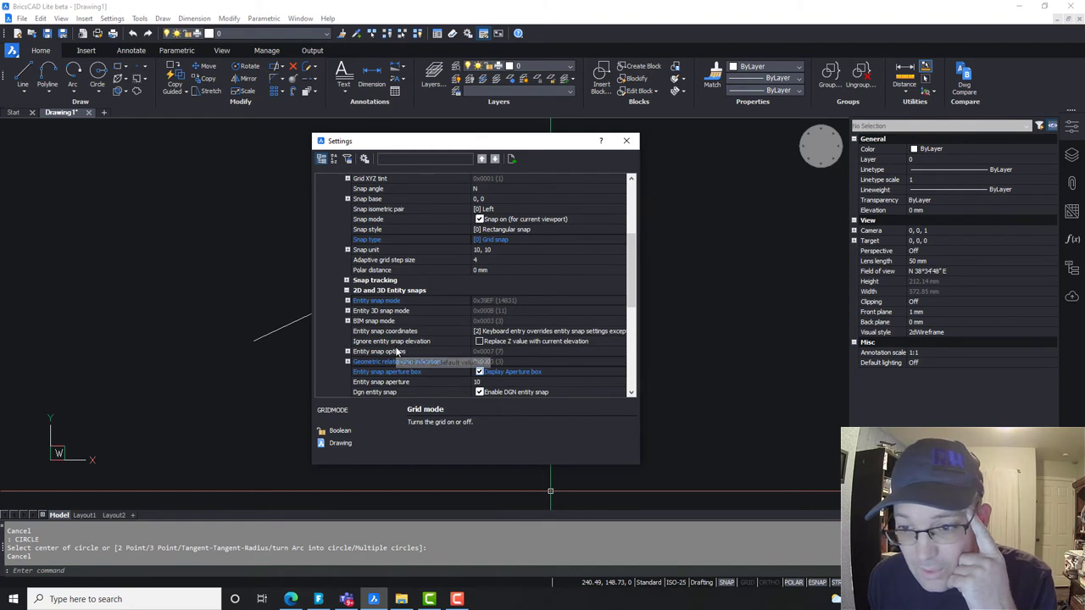
{"action": "scroll", "coordinate": [559, 353], "scroll_direction": "down", "scroll_amount": 2}
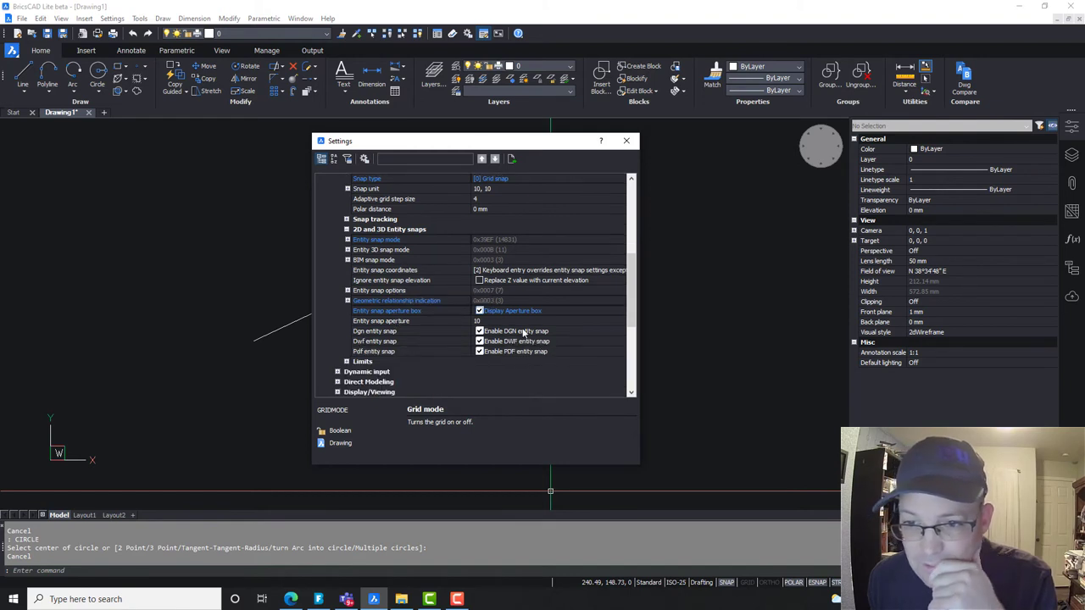
{"action": "left_click", "coordinate": [480, 311]}
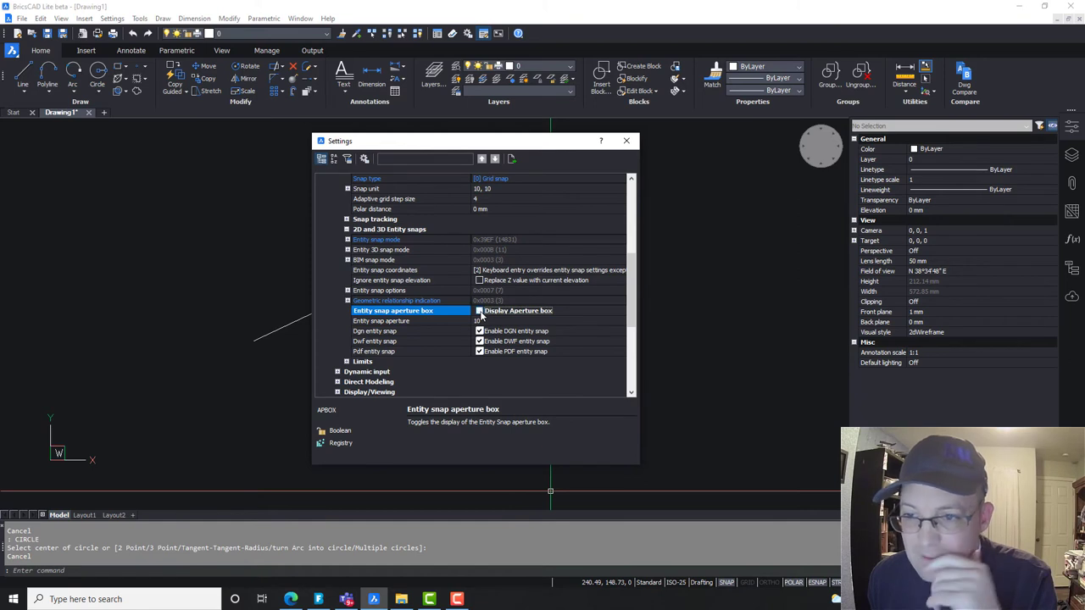
{"action": "left_click", "coordinate": [480, 311]}
{"action": "left_click", "coordinate": [486, 321]}
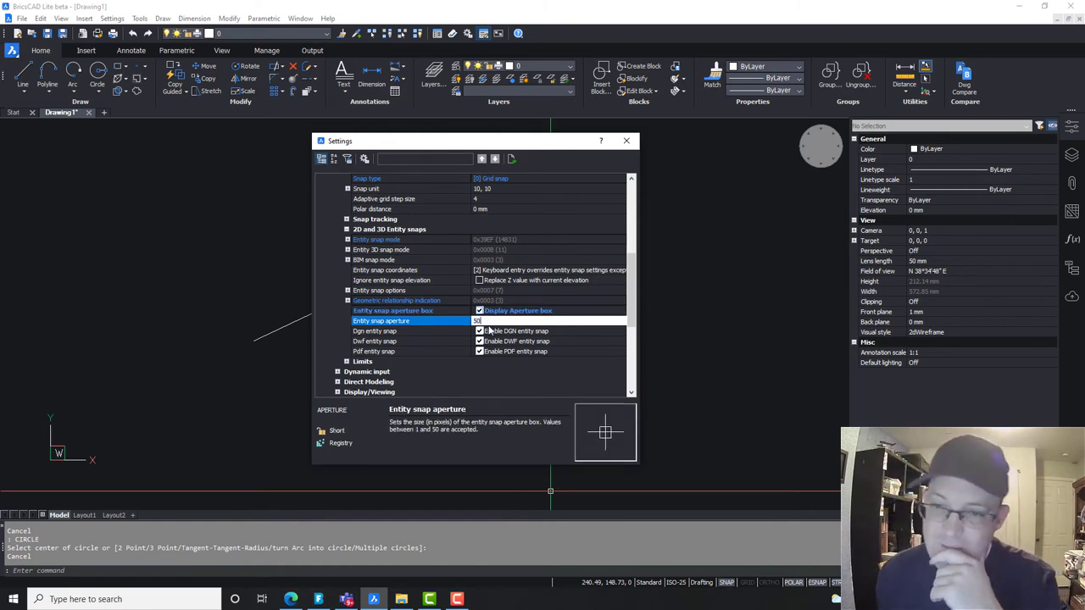
{"action": "type", "text": "50"}
{"action": "key", "text": "Return"}
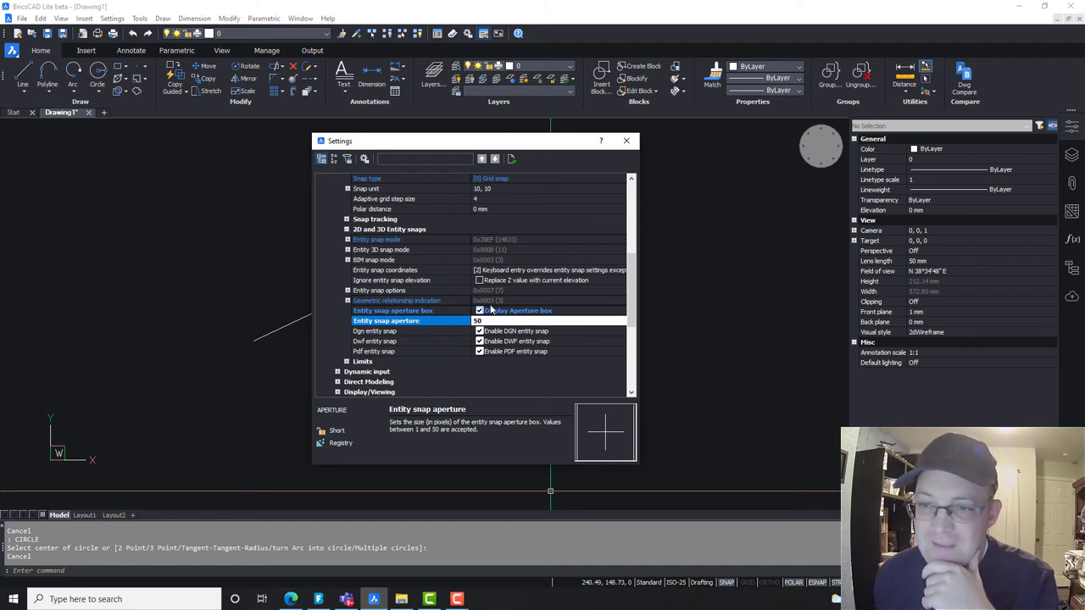
{"action": "left_click", "coordinate": [634, 144]}
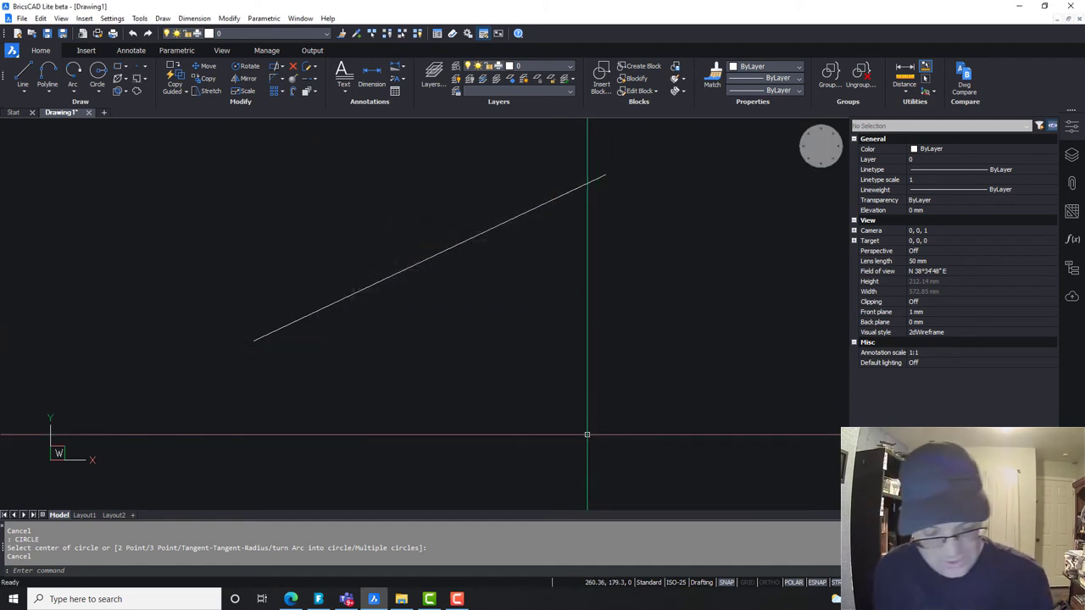
Start a trial line from a new point, then cancel it, leaving only the diagonal line.
{"action": "type", "text": "LINE"}
{"action": "key", "text": "Return"}
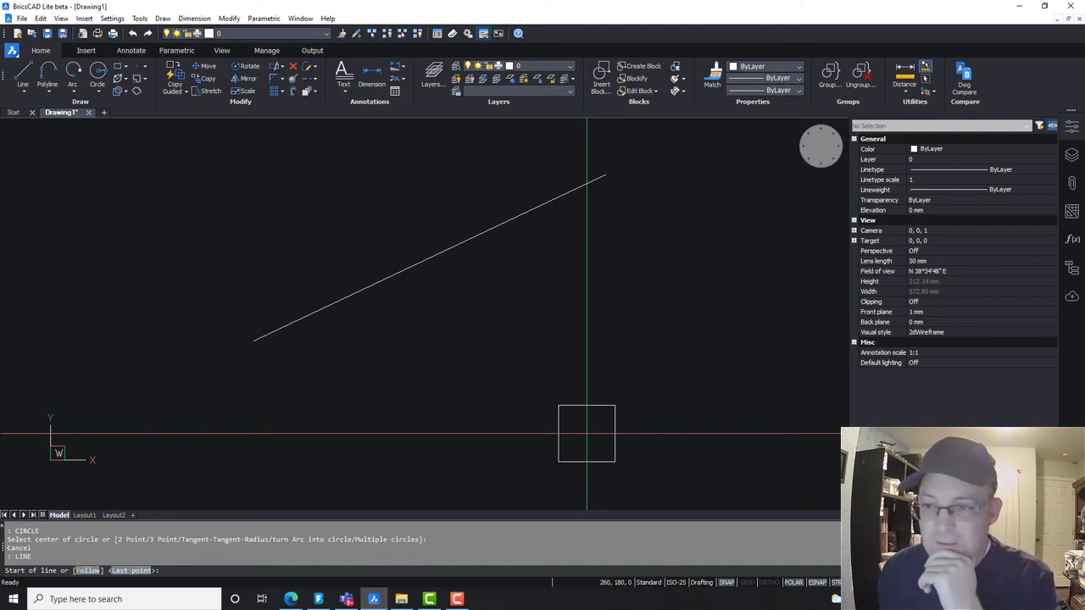
{"action": "left_click", "coordinate": [587, 434]}
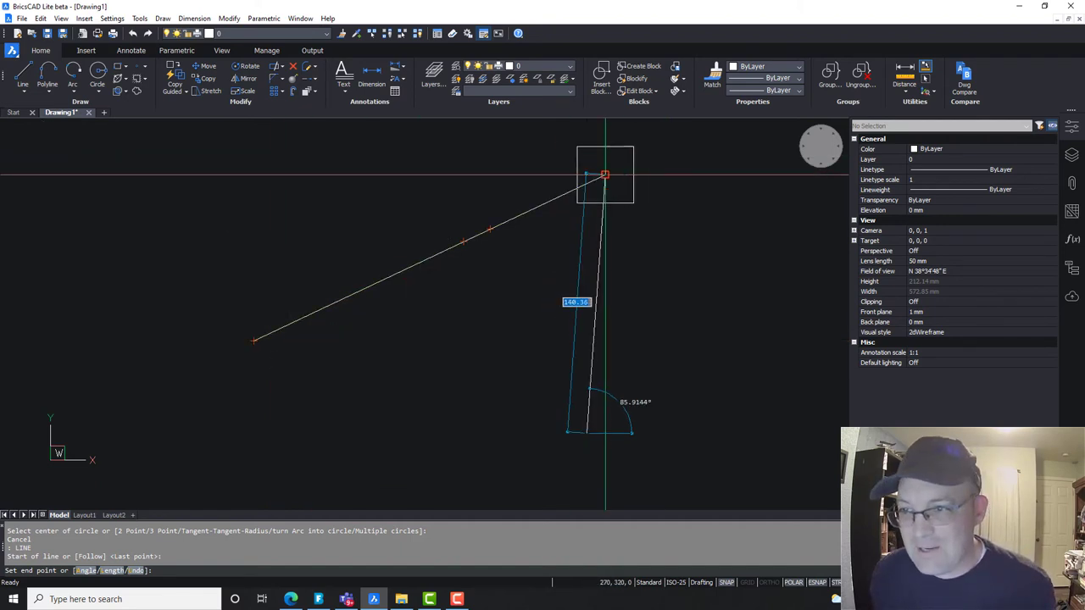
{"action": "key", "text": "Escape"}
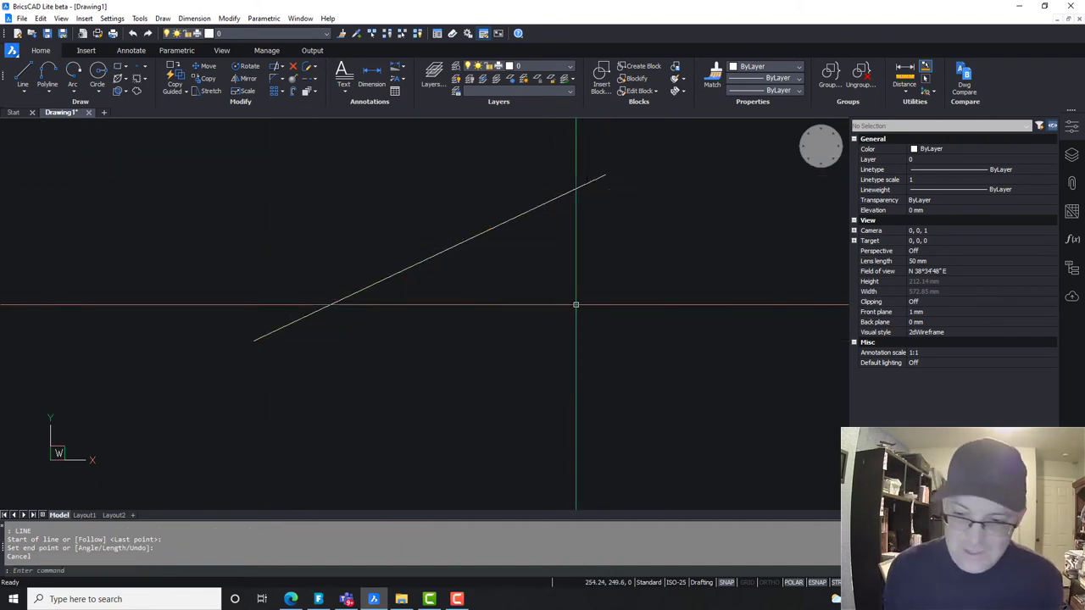
Change the Snap tracking polar angle increment from 15 to 10 degrees in Settings.
{"action": "right_click", "coordinate": [725, 583]}
{"action": "left_click", "coordinate": [747, 576]}
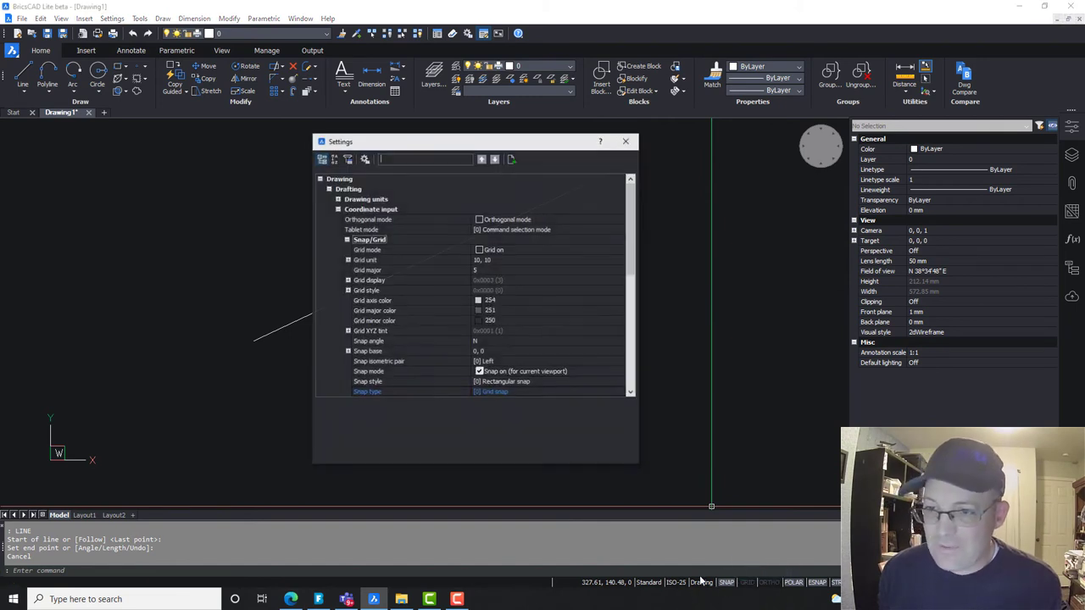
{"action": "scroll", "coordinate": [520, 324], "scroll_direction": "down", "scroll_amount": 5}
{"action": "scroll", "coordinate": [508, 254], "scroll_direction": "up", "scroll_amount": 2}
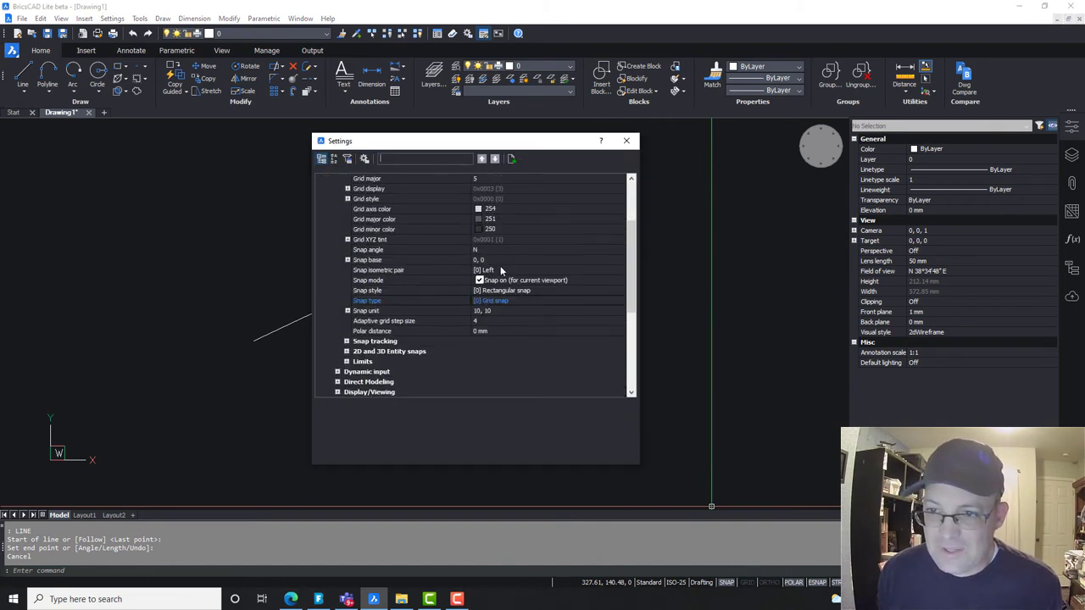
{"action": "left_click", "coordinate": [347, 341]}
{"action": "left_click", "coordinate": [508, 362]}
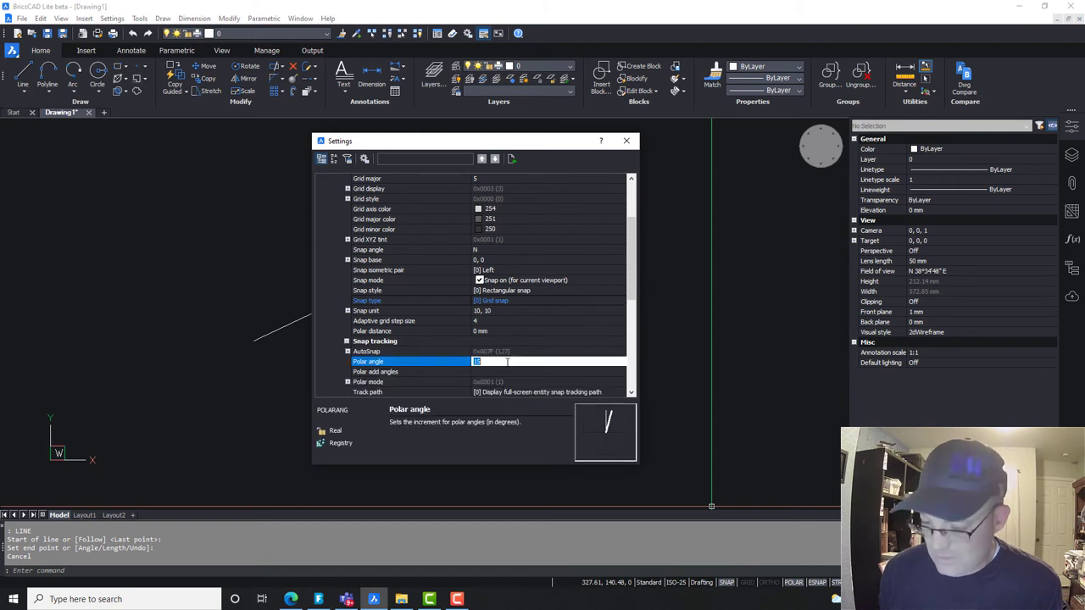
{"action": "type", "text": "10"}
{"action": "left_click", "coordinate": [626, 141]}
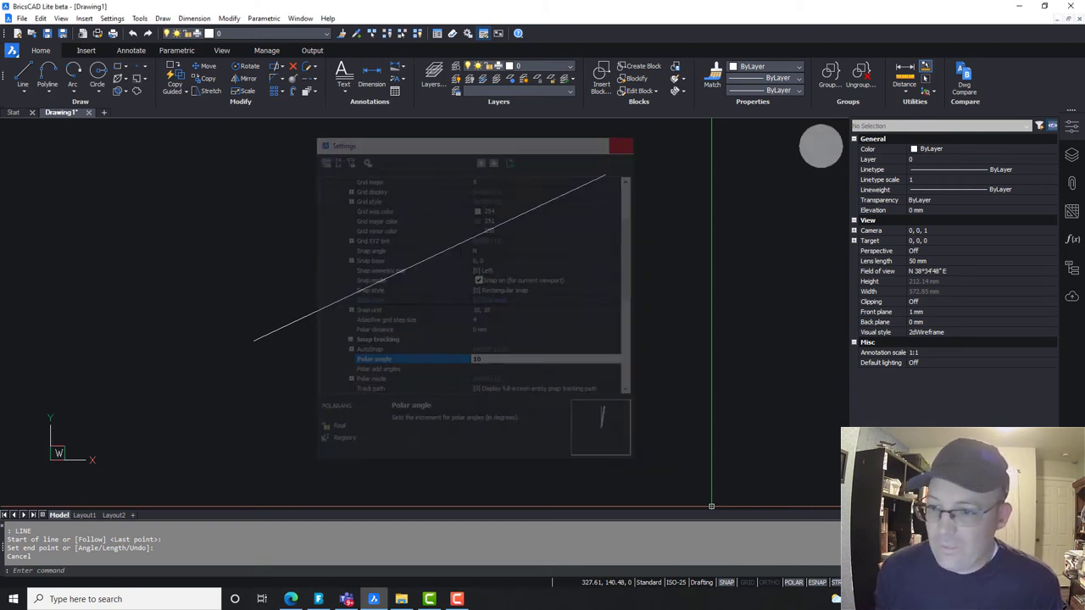
{"action": "right_click", "coordinate": [813, 595]}
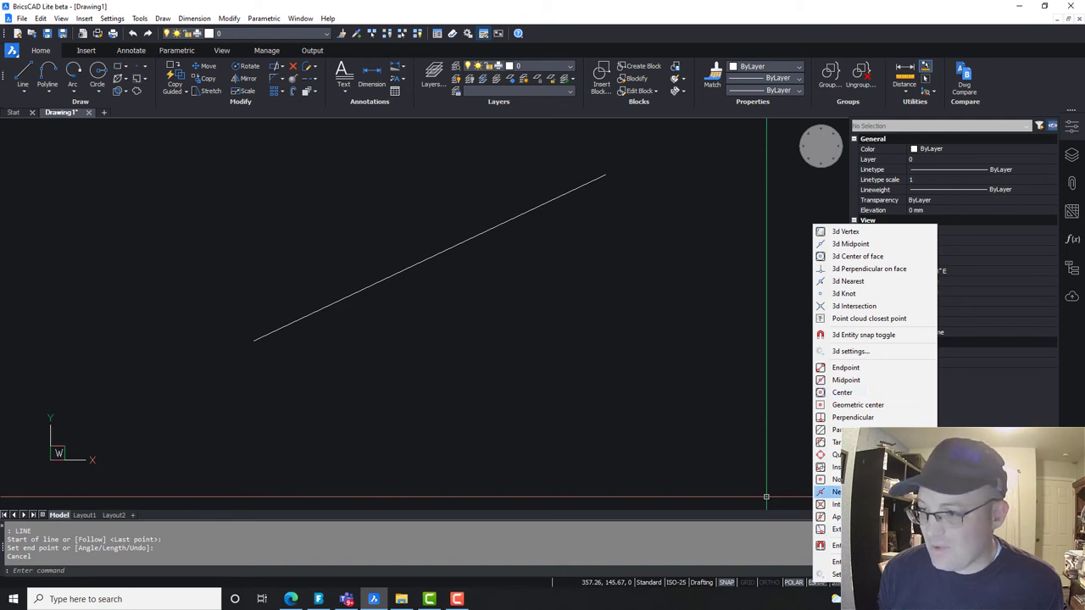
{"action": "left_click", "coordinate": [835, 480]}
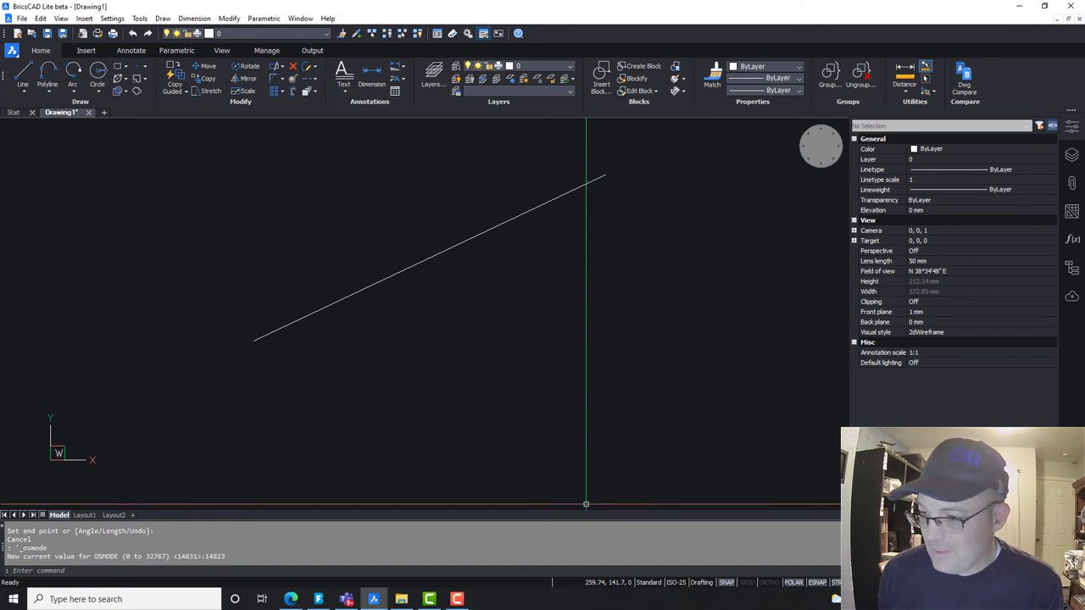
{"action": "right_click", "coordinate": [814, 583]}
{"action": "left_click", "coordinate": [833, 478]}
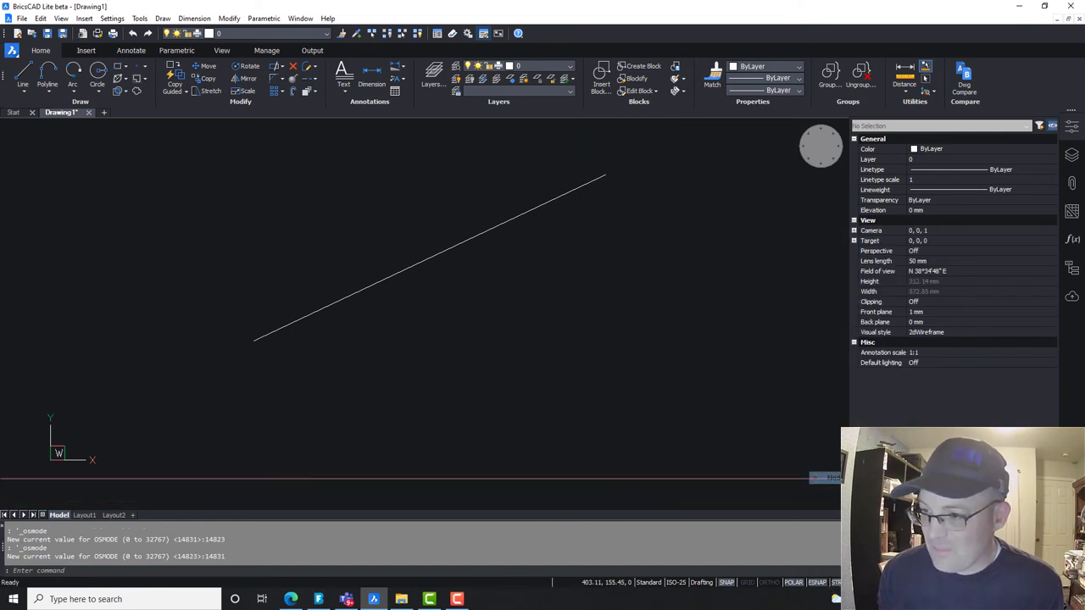
{"action": "right_click", "coordinate": [818, 588]}
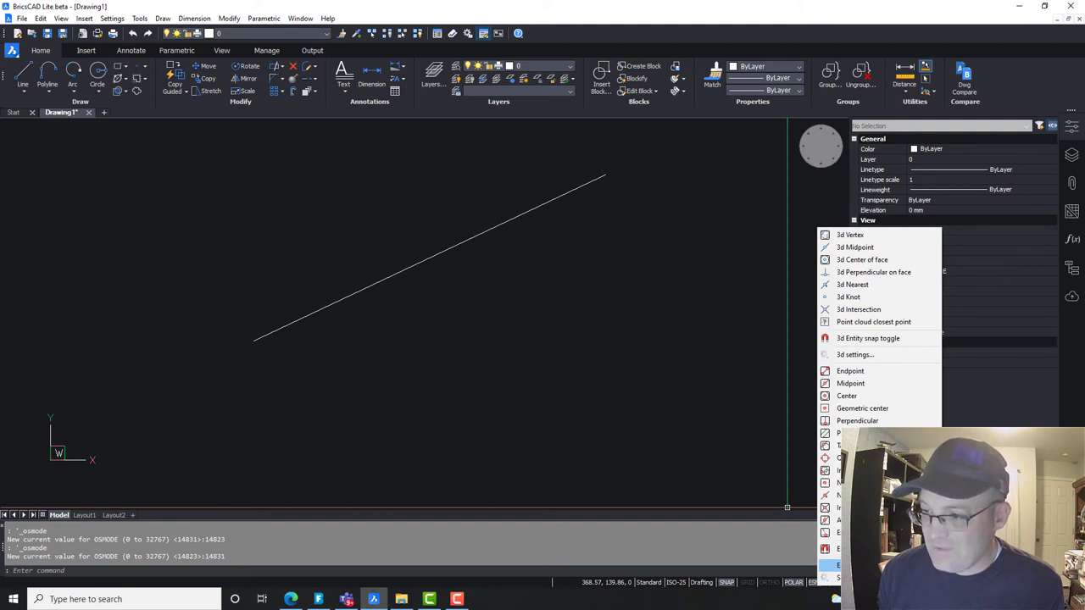
{"action": "left_click", "coordinate": [446, 322]}
{"action": "key", "text": "Escape"}
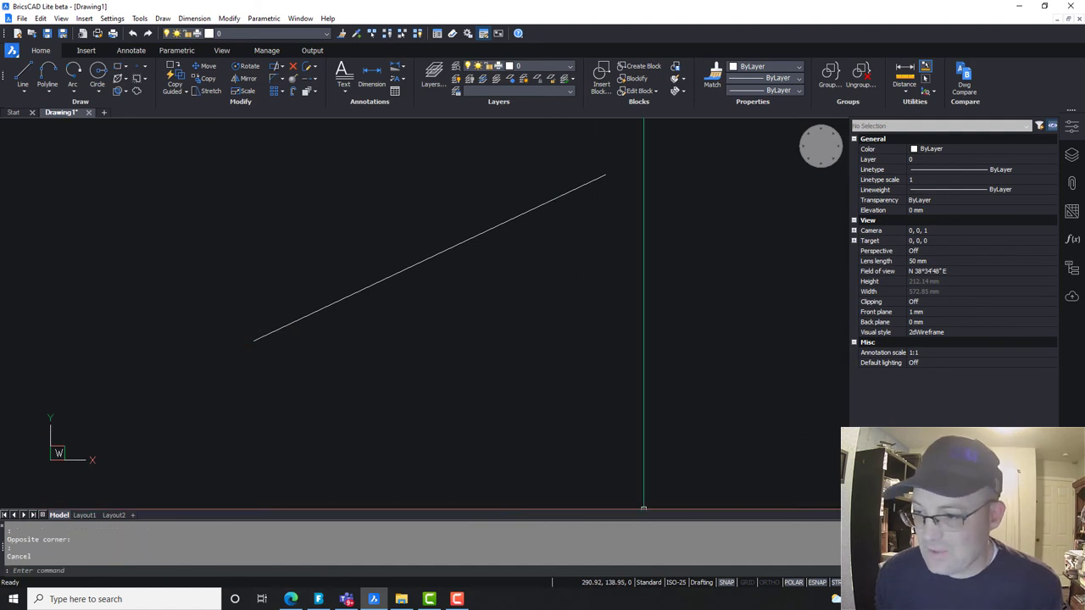
{"action": "right_click", "coordinate": [819, 584]}
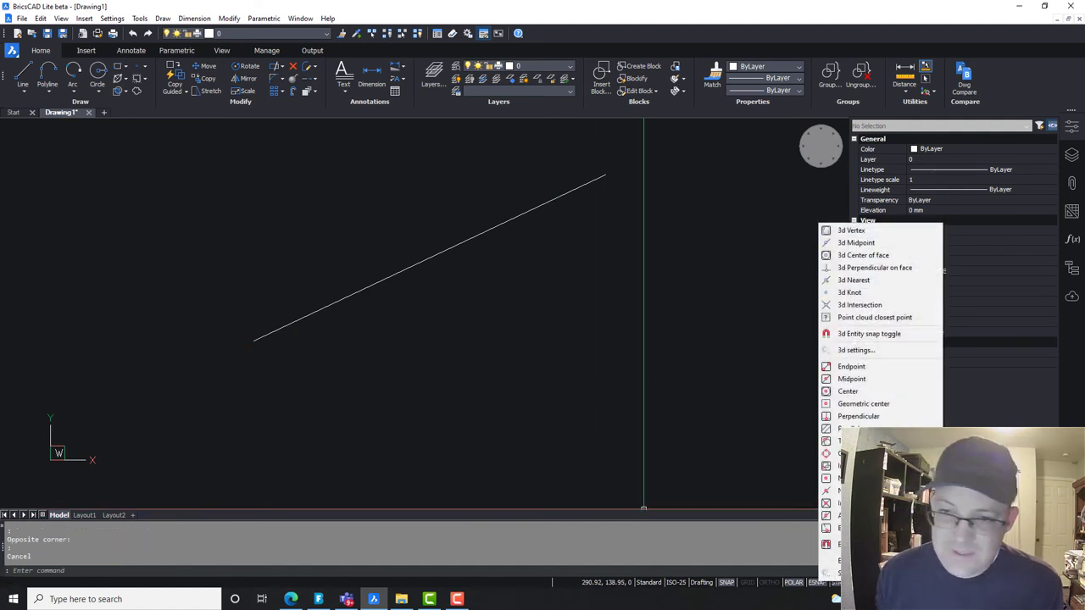
{"action": "key", "text": "Escape"}
{"action": "left_click", "coordinate": [429, 257]}
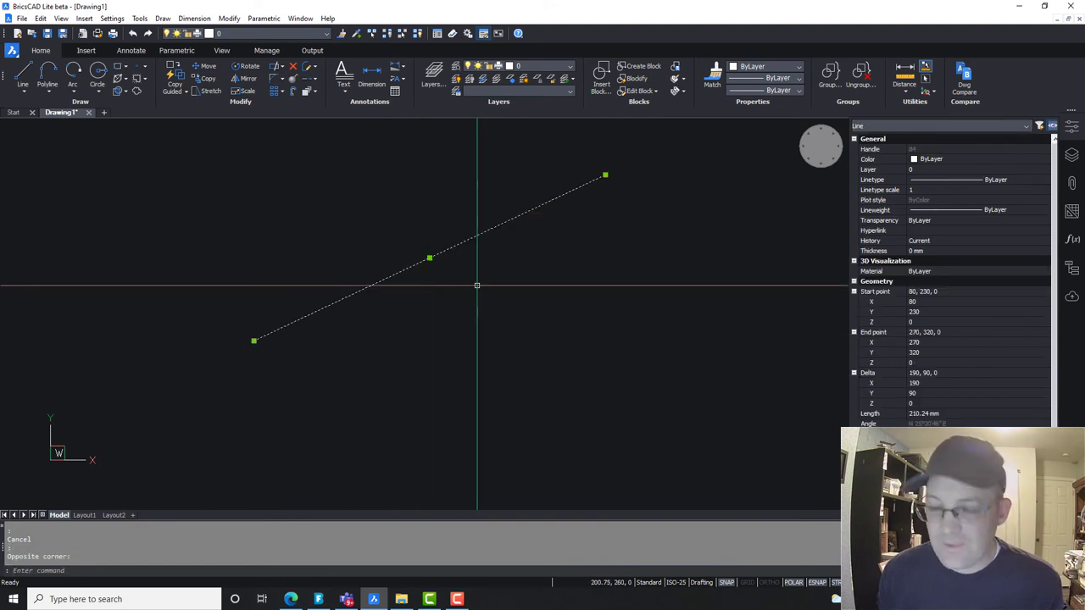
Erase the selected diagonal line, leaving the drawing empty.
{"action": "key", "text": "Delete"}
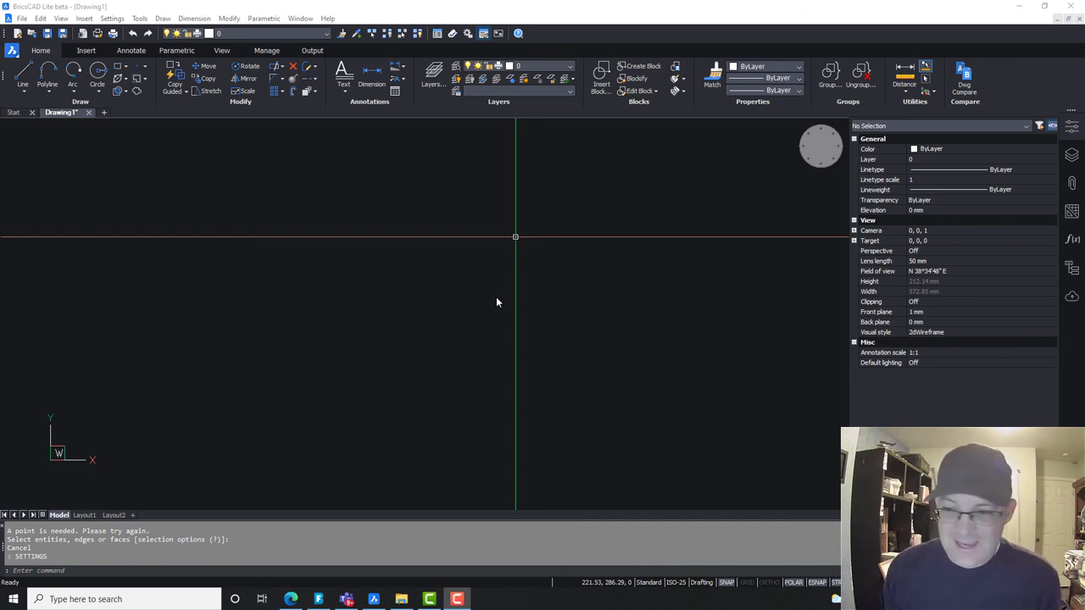
Reopen Settings with the SETTINGS command and expand Program options > Display.
{"action": "left_click", "coordinate": [370, 283]}
{"action": "type", "text": "settings"}
{"action": "key", "text": "Return"}
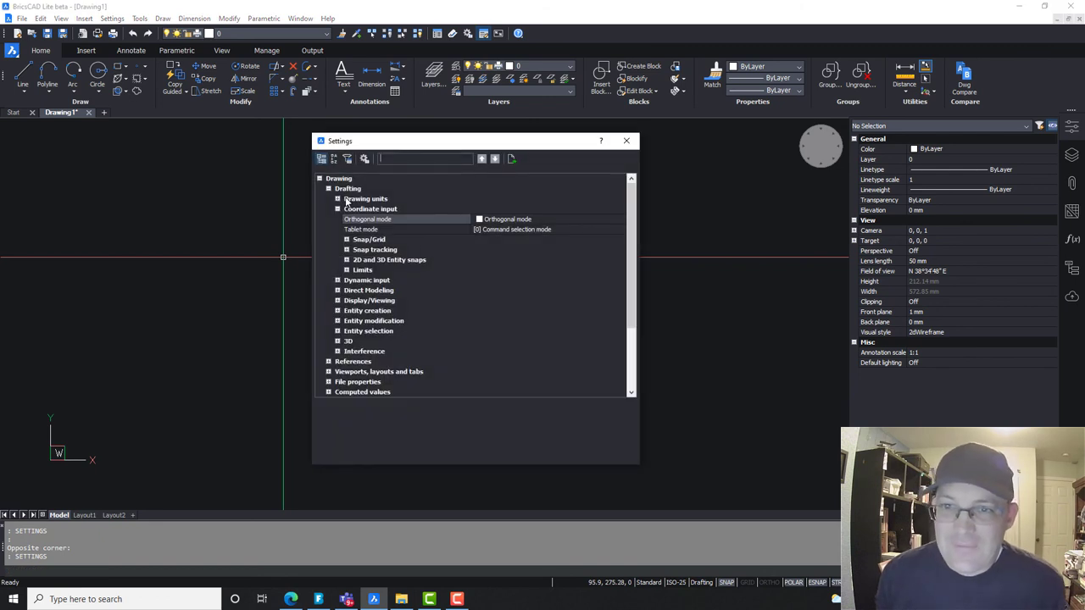
{"action": "left_click", "coordinate": [328, 188]}
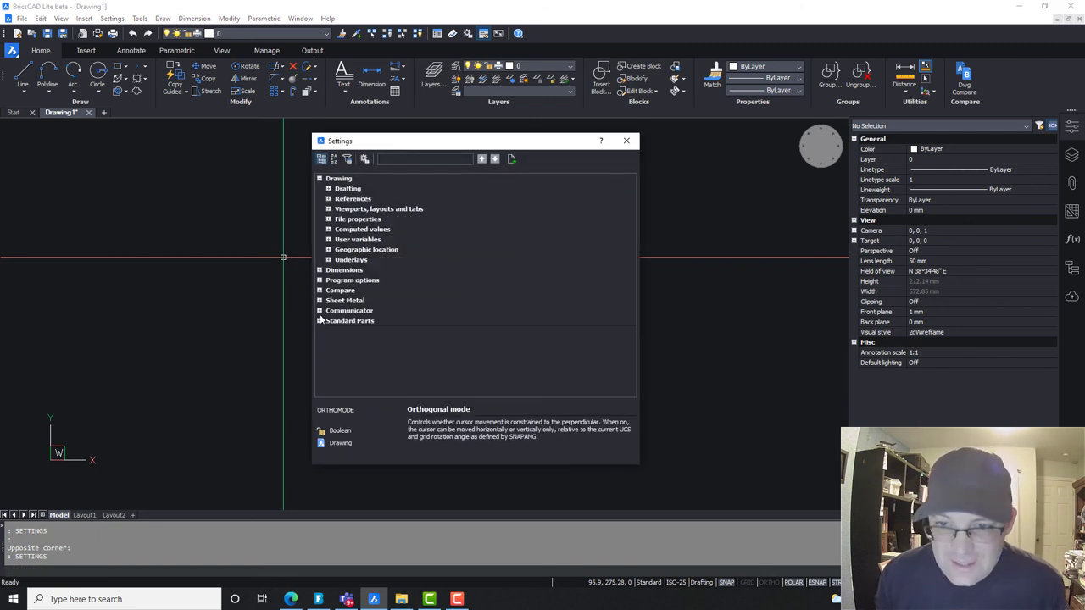
{"action": "left_click", "coordinate": [320, 281]}
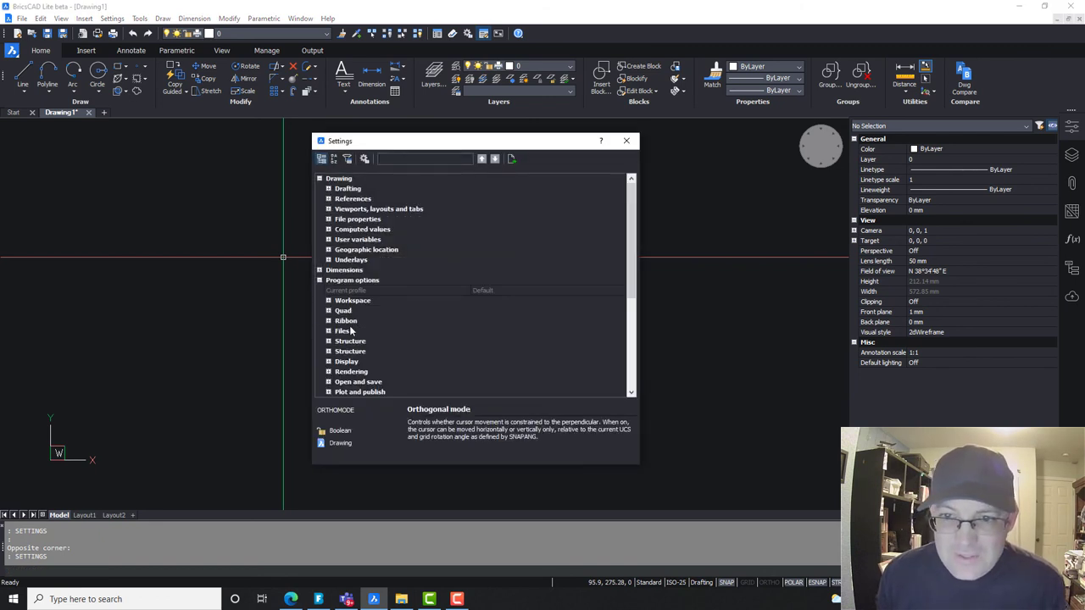
{"action": "scroll", "coordinate": [322, 280], "scroll_direction": "down", "scroll_amount": 3}
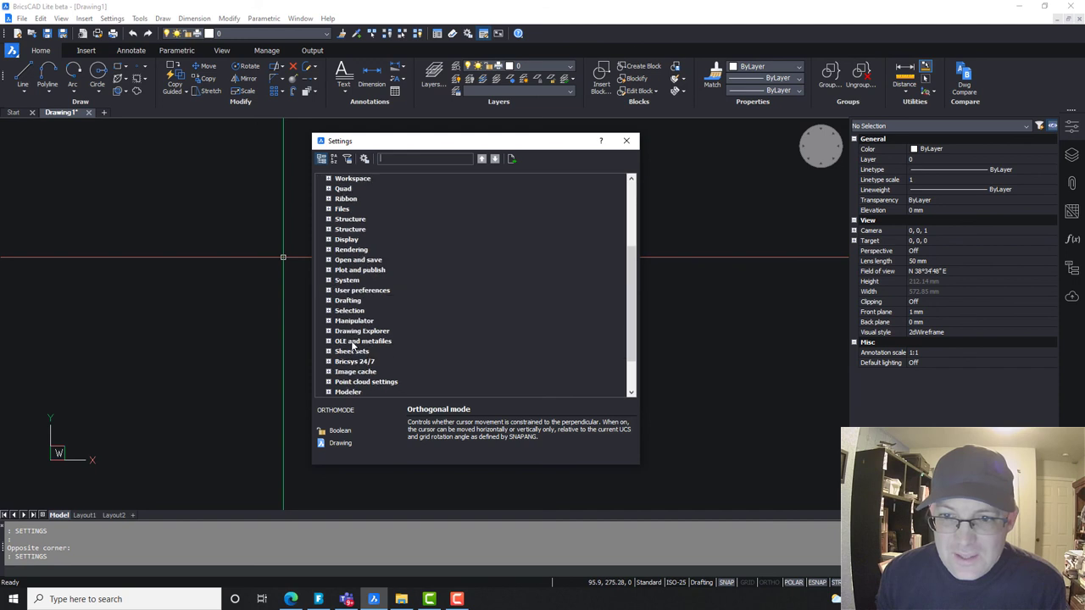
{"action": "left_click", "coordinate": [327, 240]}
Change the Snap marker color setting from 20 to Yellow.
{"action": "scroll", "coordinate": [500, 357], "scroll_direction": "down", "scroll_amount": 4}
{"action": "scroll", "coordinate": [500, 357], "scroll_direction": "down", "scroll_amount": 6}
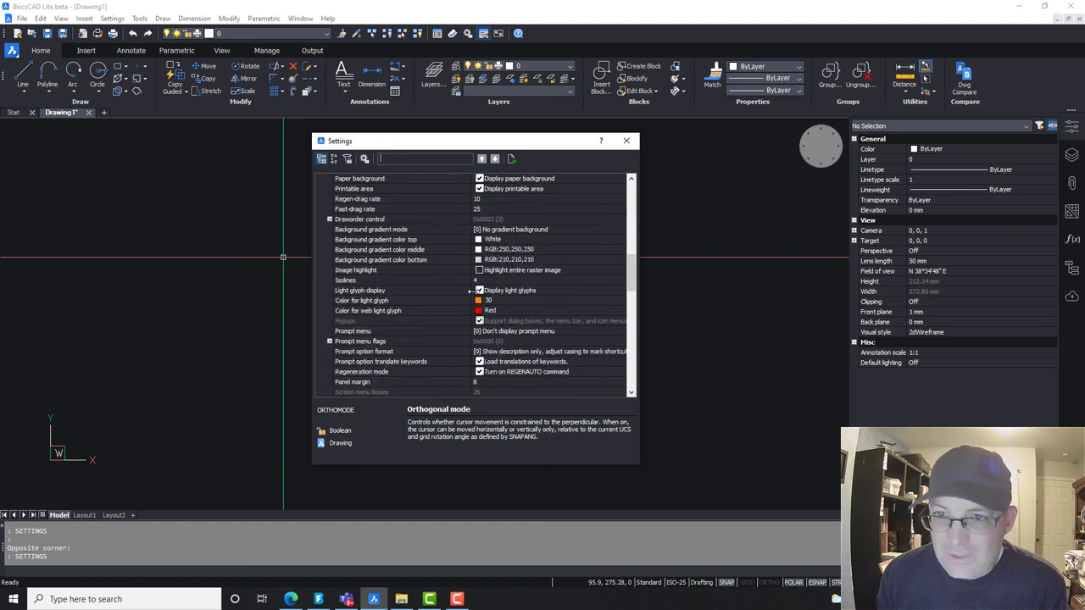
{"action": "scroll", "coordinate": [398, 322], "scroll_direction": "up", "scroll_amount": 3}
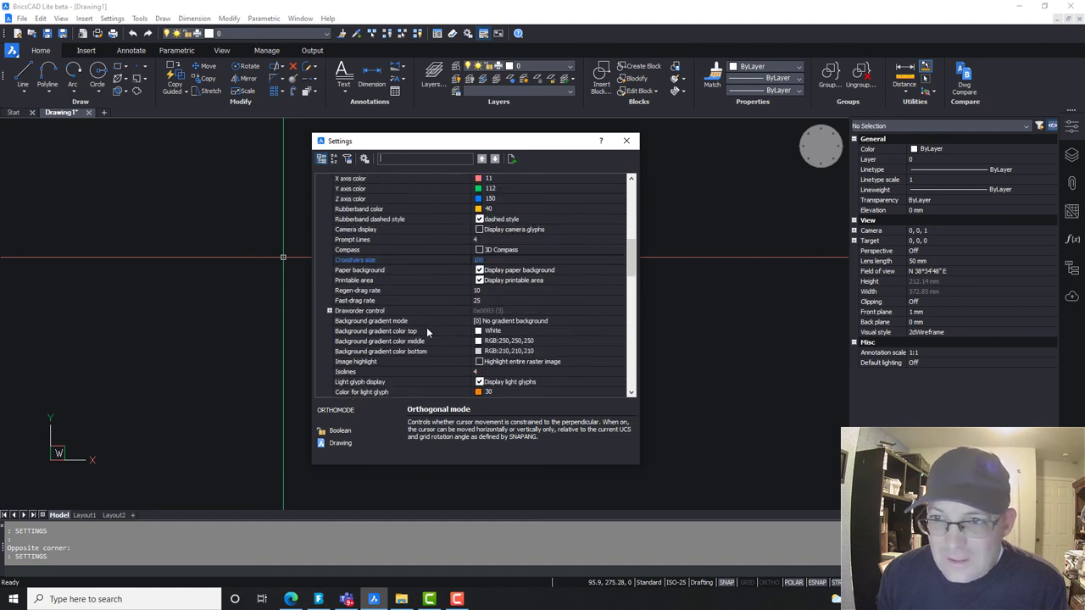
{"action": "scroll", "coordinate": [427, 332], "scroll_direction": "up", "scroll_amount": 1}
{"action": "scroll", "coordinate": [427, 332], "scroll_direction": "up", "scroll_amount": 3}
{"action": "scroll", "coordinate": [427, 332], "scroll_direction": "down", "scroll_amount": 6}
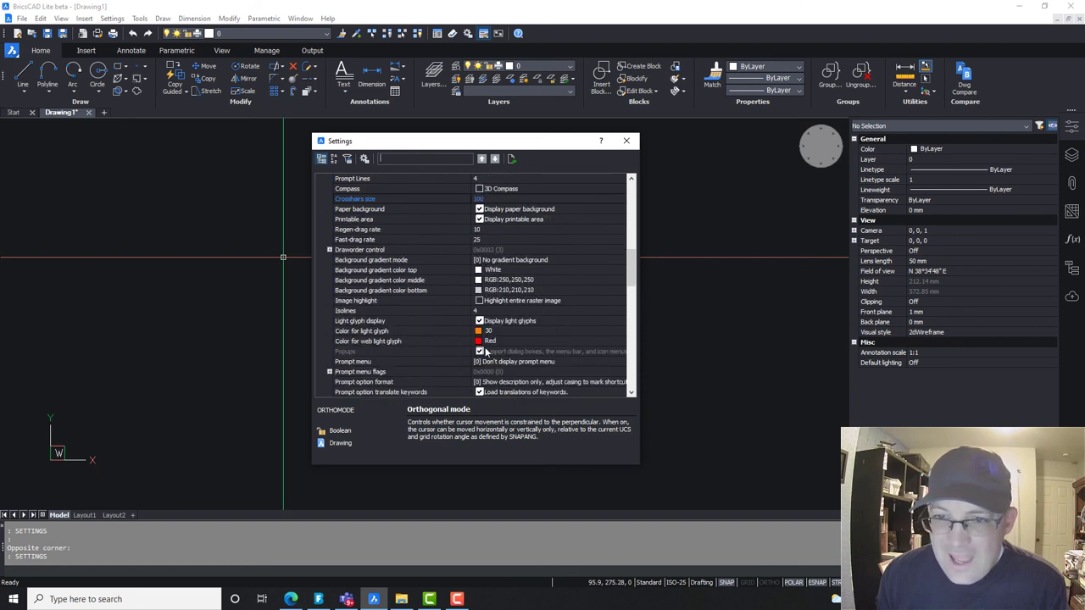
{"action": "scroll", "coordinate": [505, 353], "scroll_direction": "down", "scroll_amount": 4}
{"action": "scroll", "coordinate": [502, 352], "scroll_direction": "down", "scroll_amount": 5}
{"action": "scroll", "coordinate": [501, 352], "scroll_direction": "down", "scroll_amount": 1}
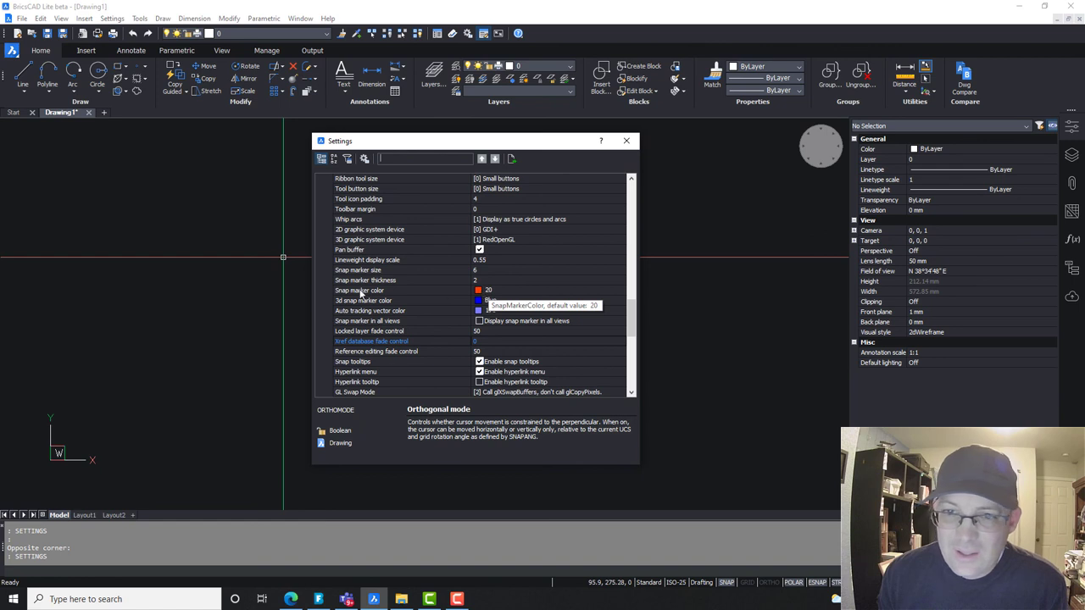
{"action": "left_click", "coordinate": [480, 294]}
{"action": "left_click", "coordinate": [480, 292]}
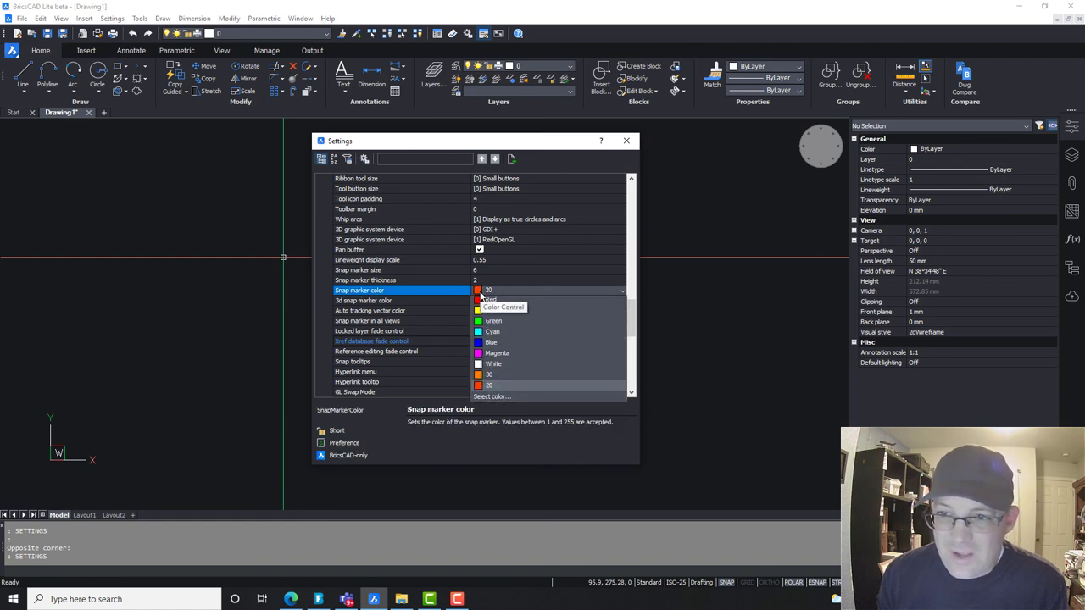
{"action": "left_click", "coordinate": [488, 314]}
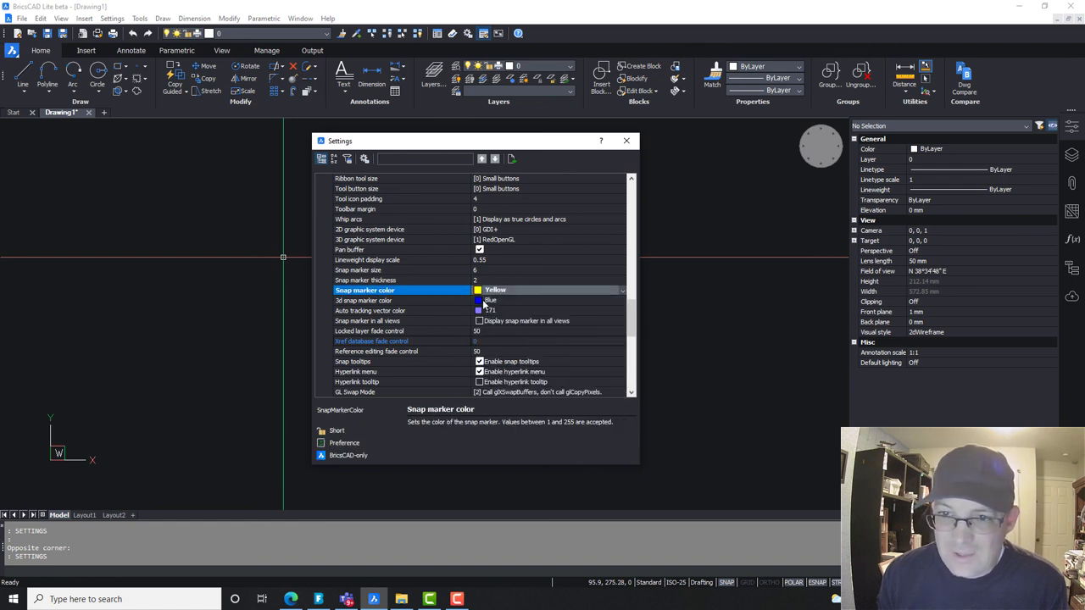